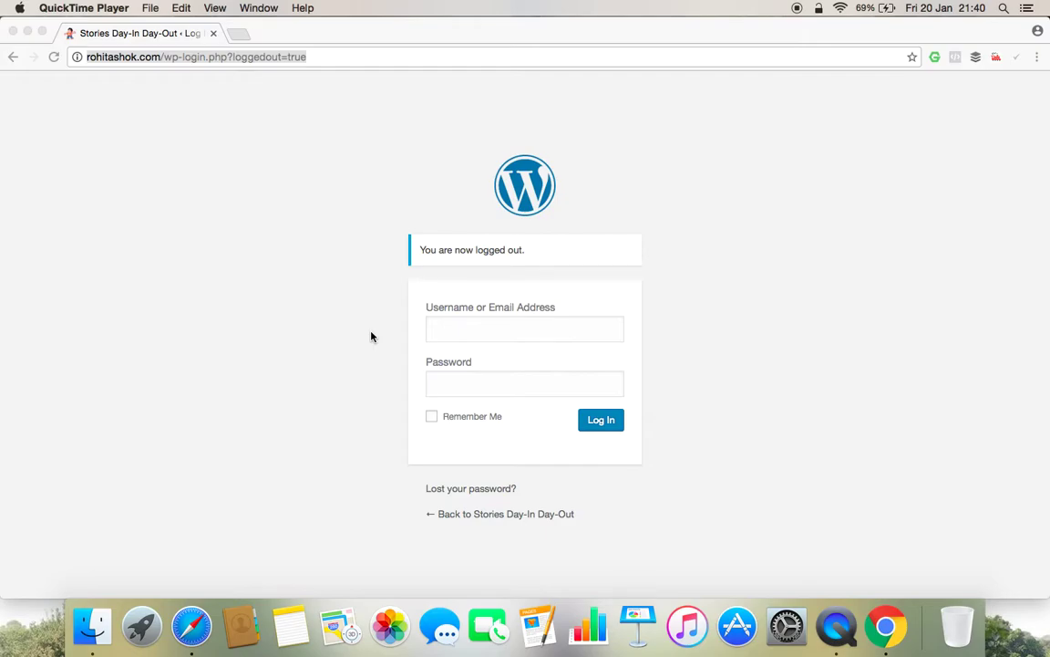
{"action": "left_click", "coordinate": [321, 58]}
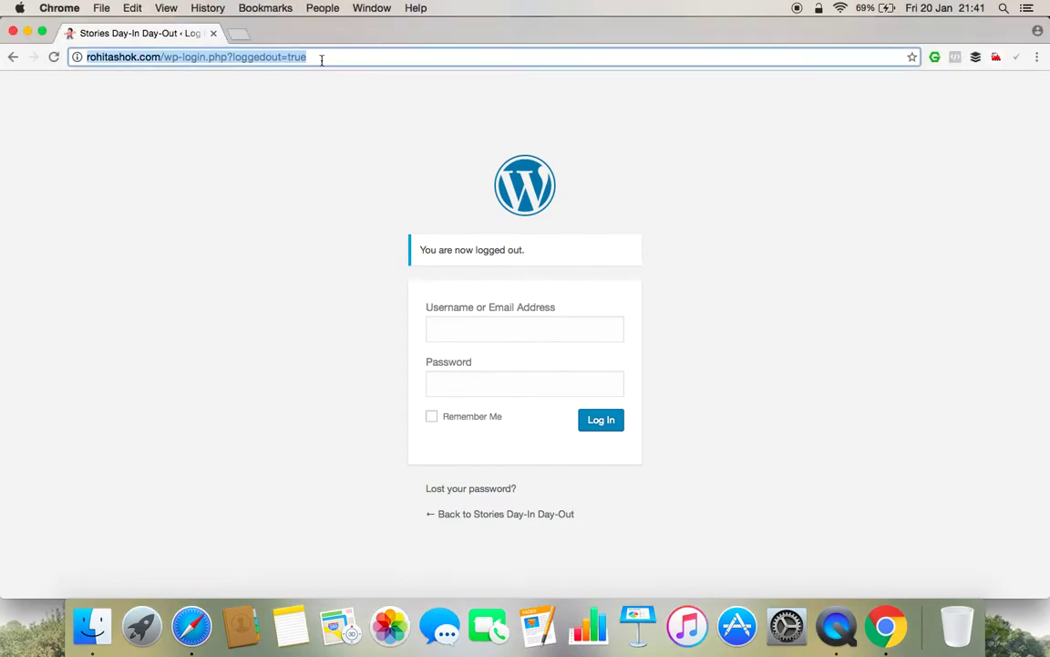
{"action": "type", "text": "www."}
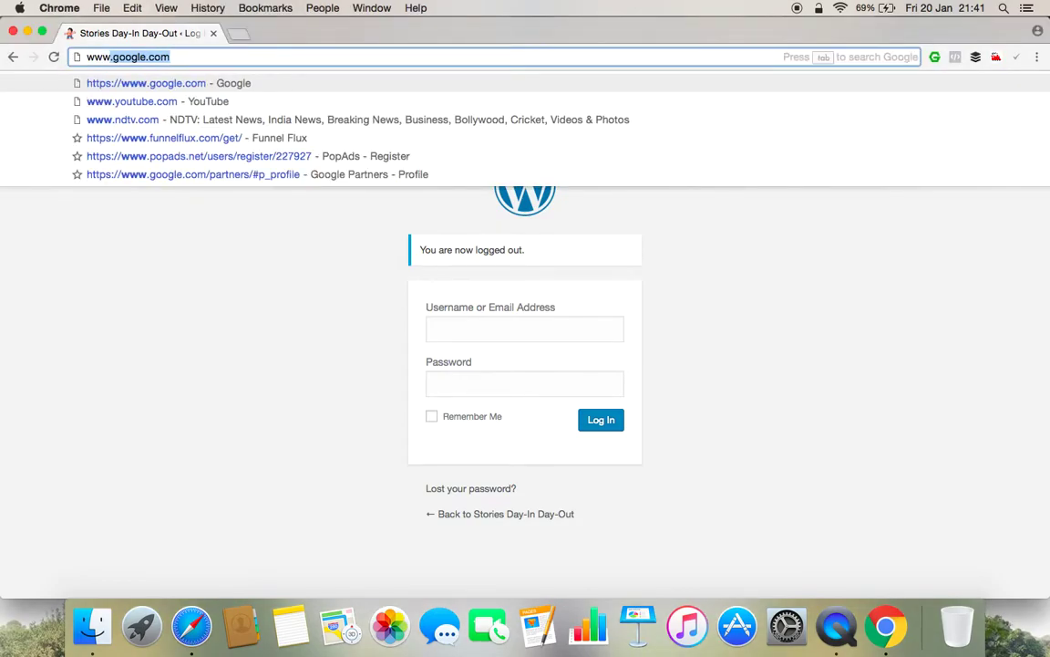
{"action": "type", "text": "bing"}
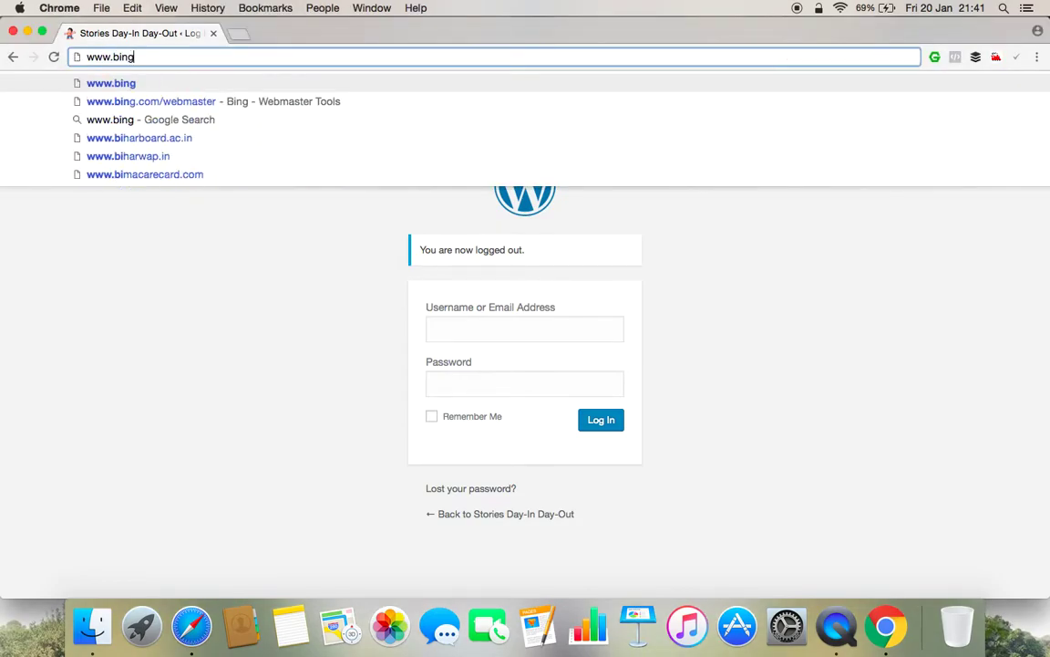
{"action": "type", "text": ".com/"}
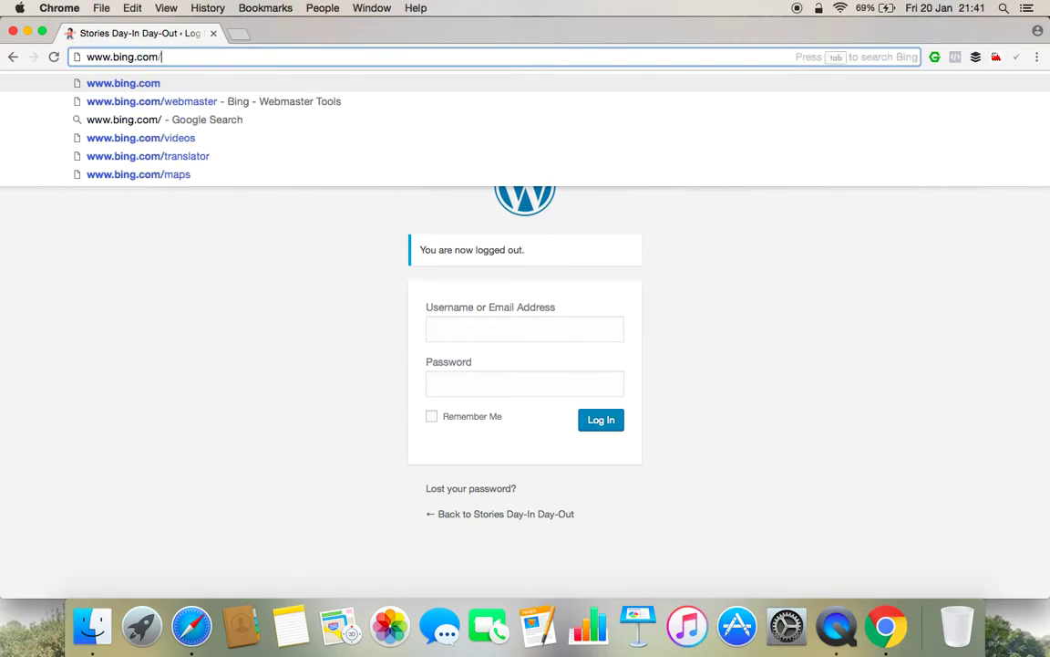
{"action": "type", "text": "we"}
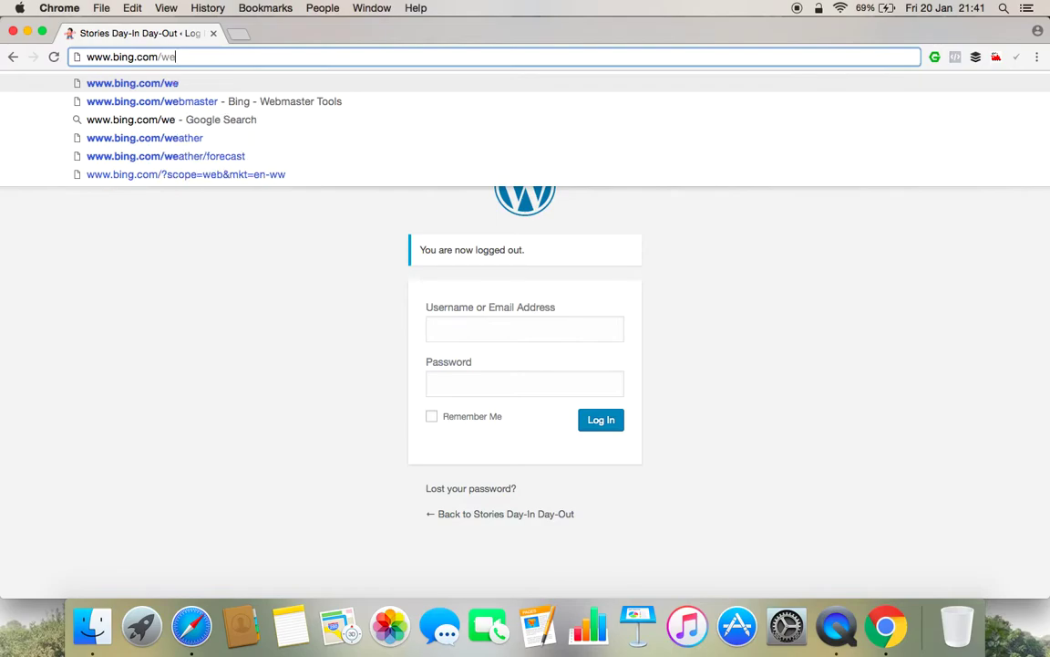
{"action": "key", "text": "Down"}
{"action": "key", "text": "Return"}
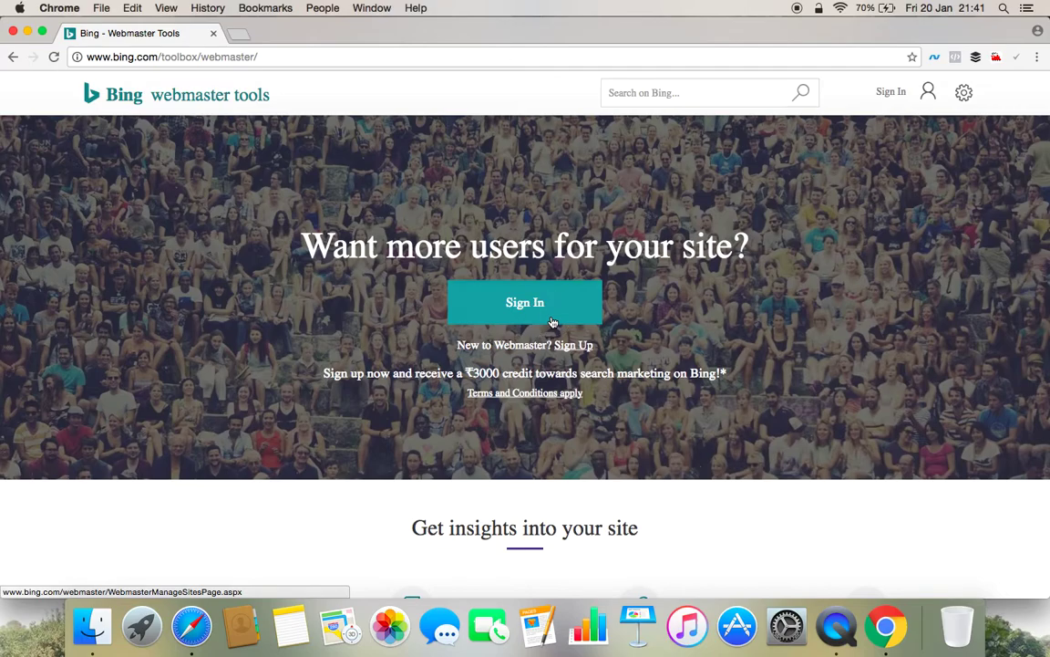
Sign in to Bing Webmaster Tools with the Microsoft account e-mail and password.
{"action": "left_click", "coordinate": [552, 321]}
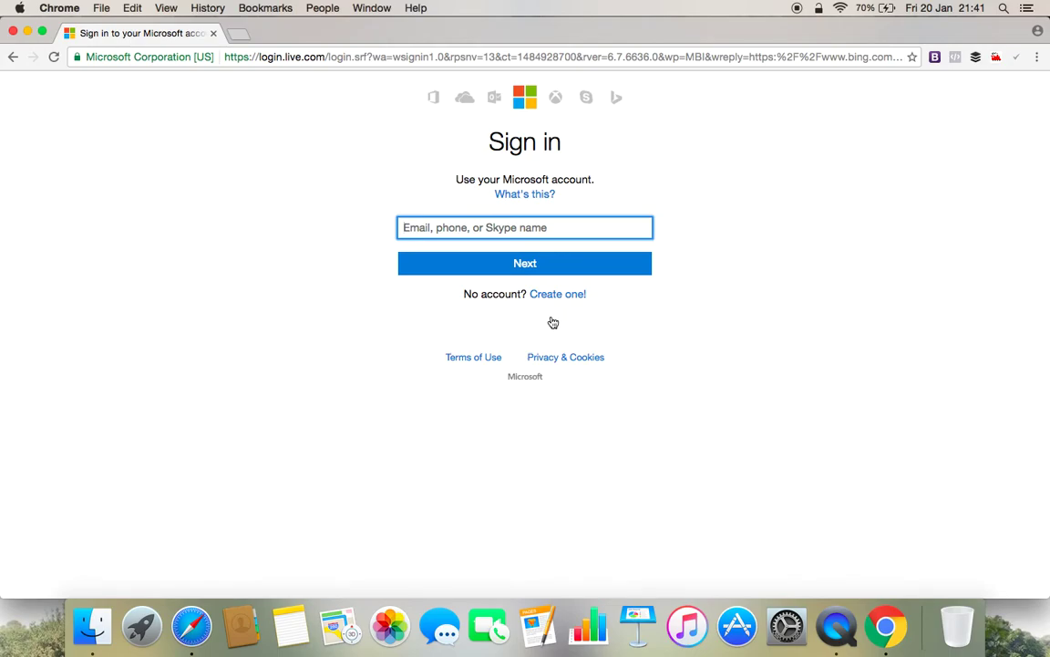
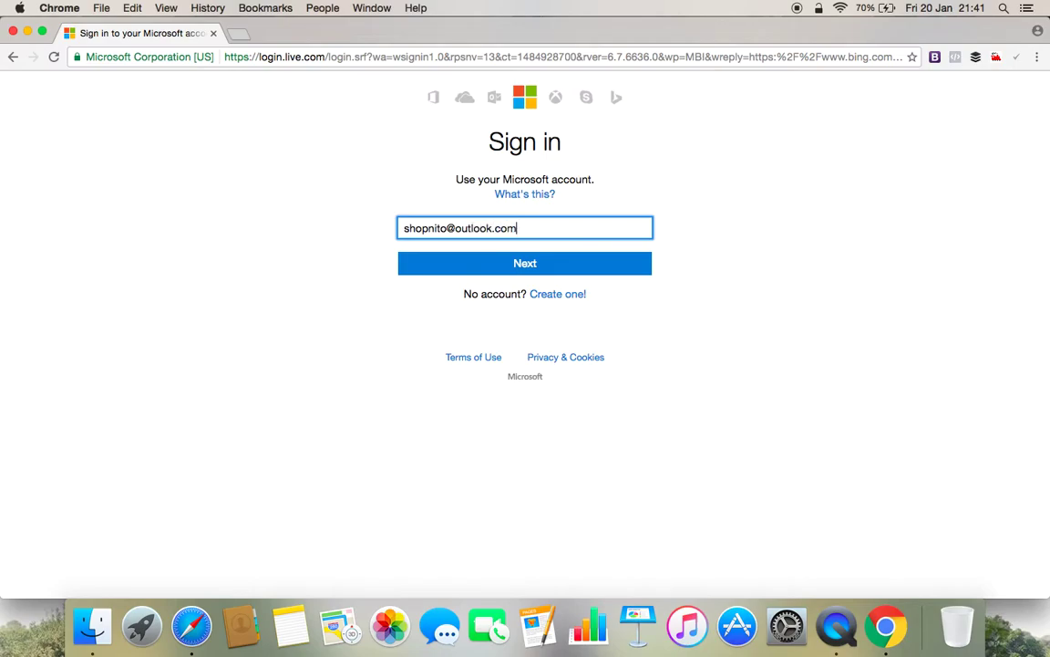
{"action": "key", "text": "Return"}
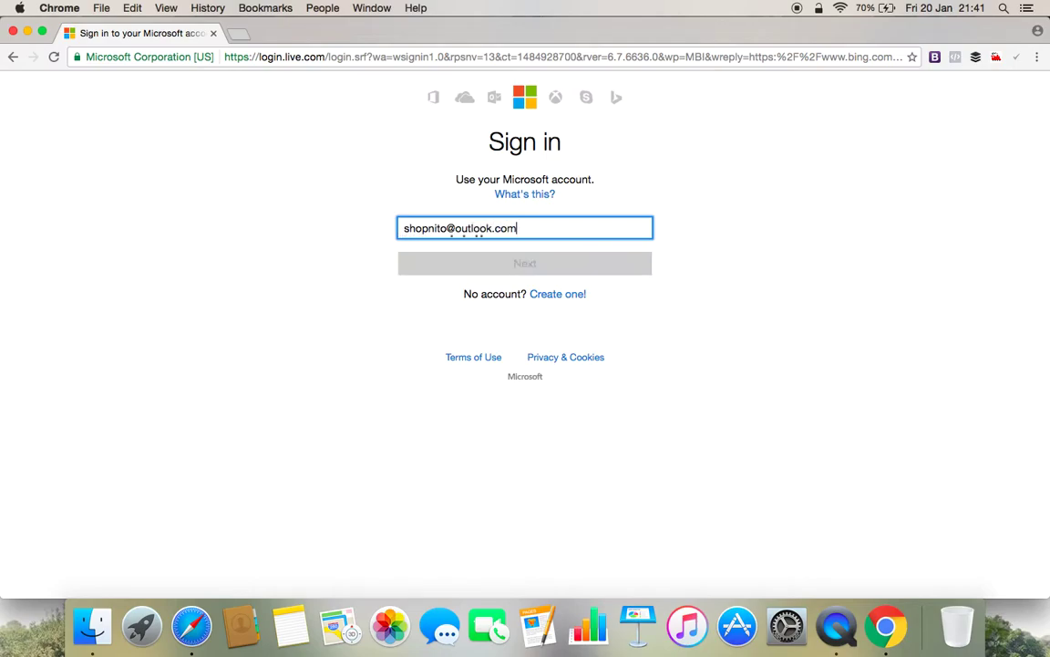
{"action": "type", "text": "••••••"}
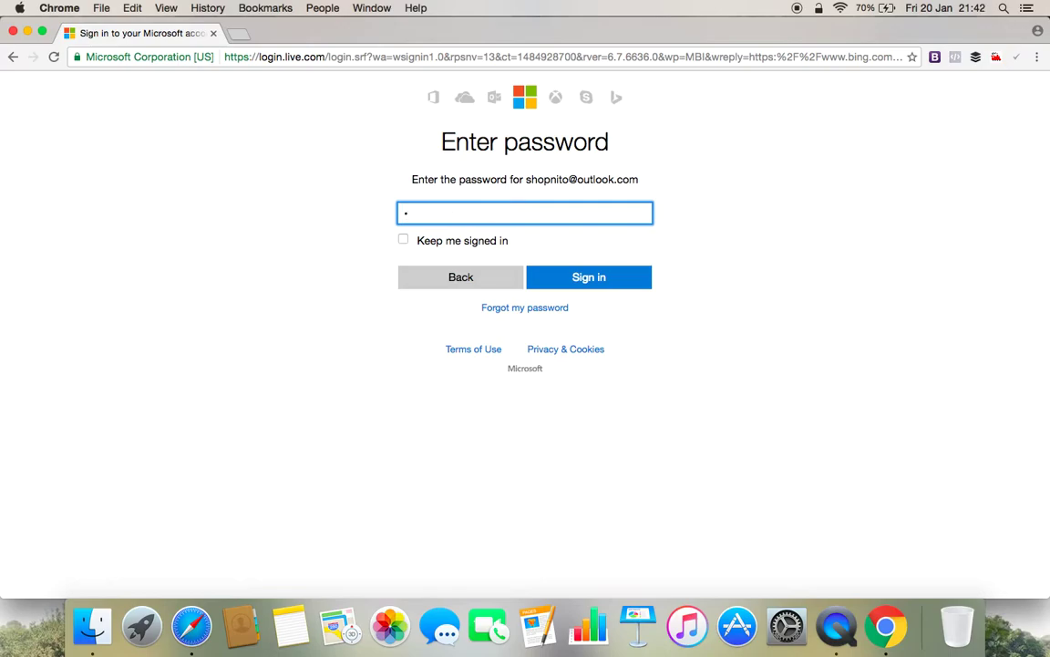
{"action": "type", "text": "••••••"}
{"action": "key", "text": "Return"}
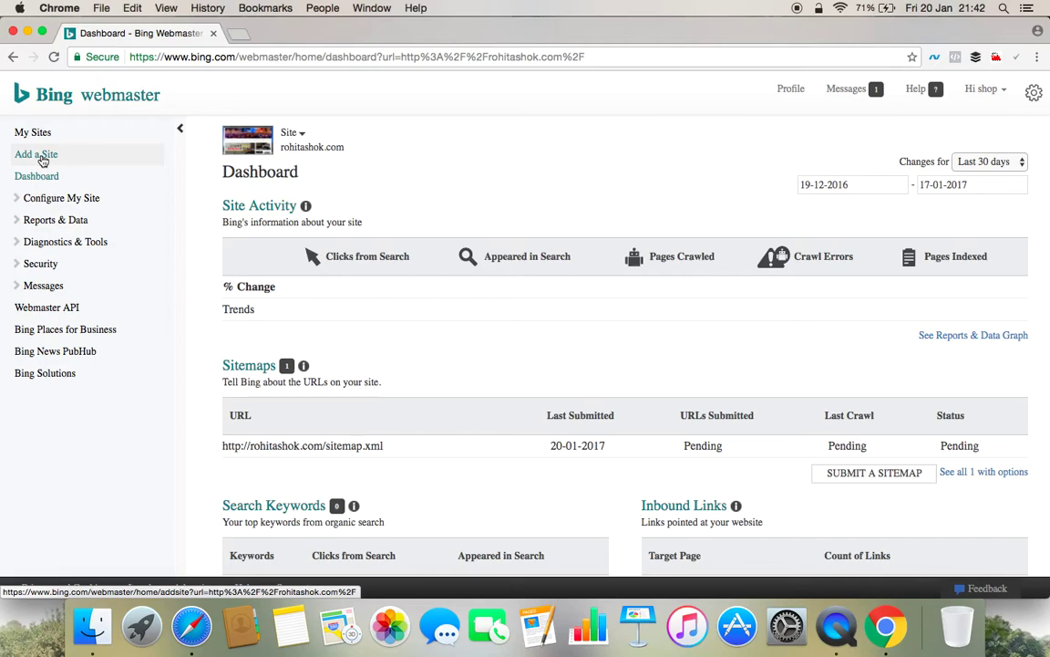
{"action": "left_click", "coordinate": [42, 157]}
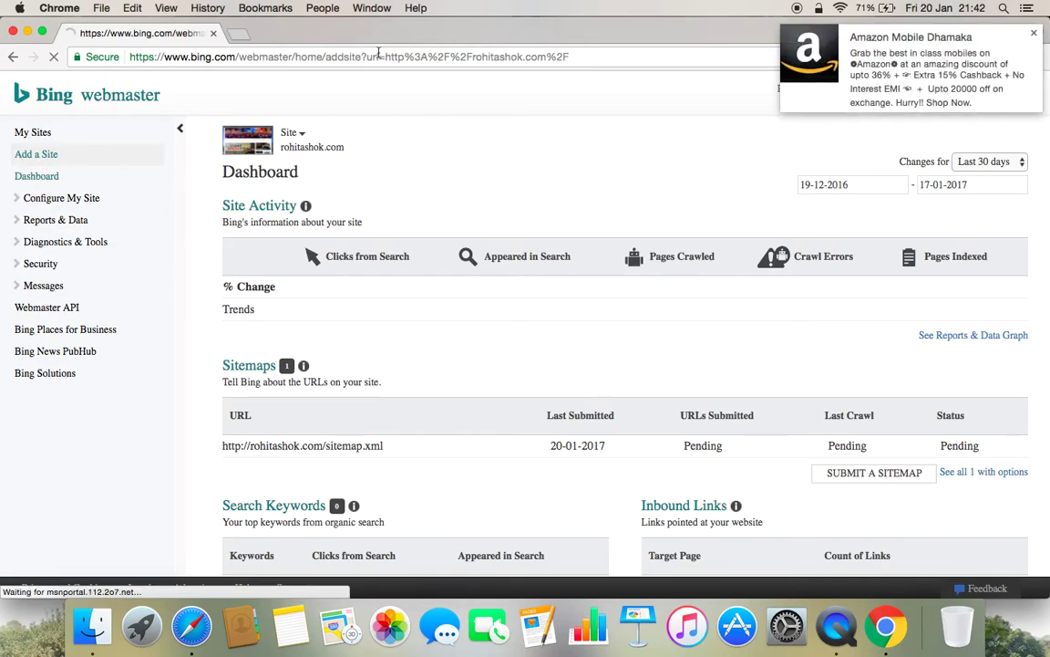
{"action": "left_click", "coordinate": [1034, 33]}
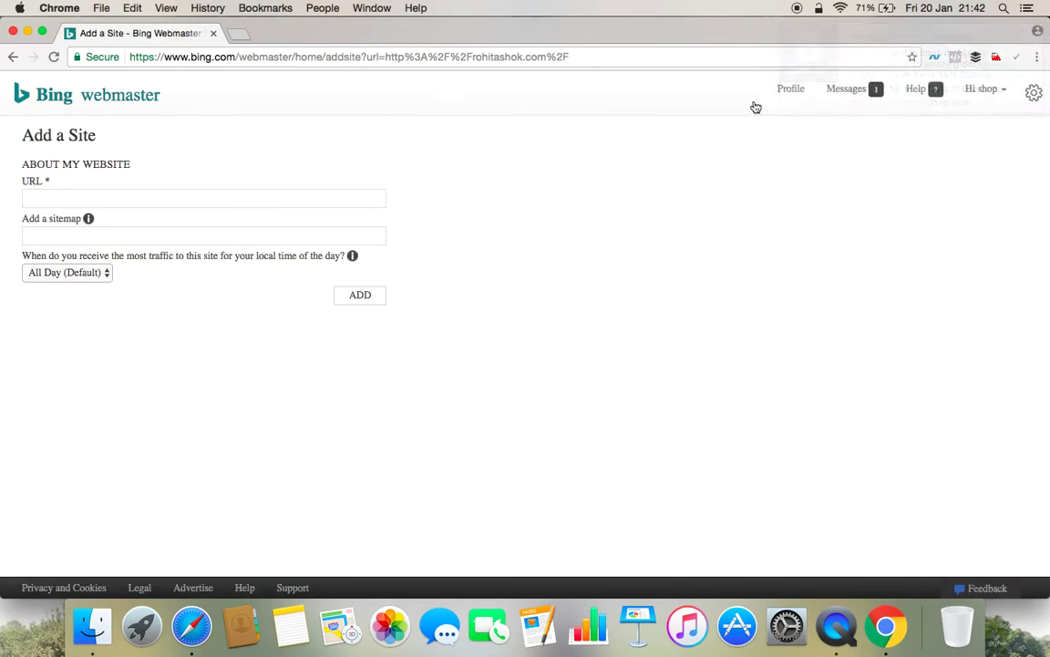
{"action": "left_click", "coordinate": [304, 199]}
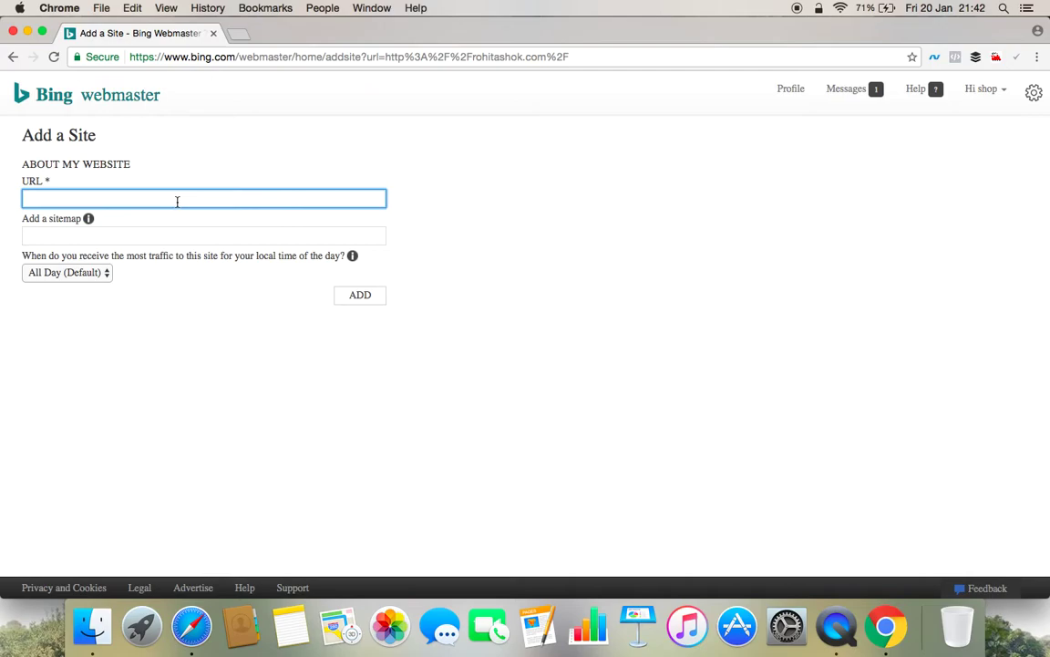
{"action": "type", "text": "http://digital786.com"}
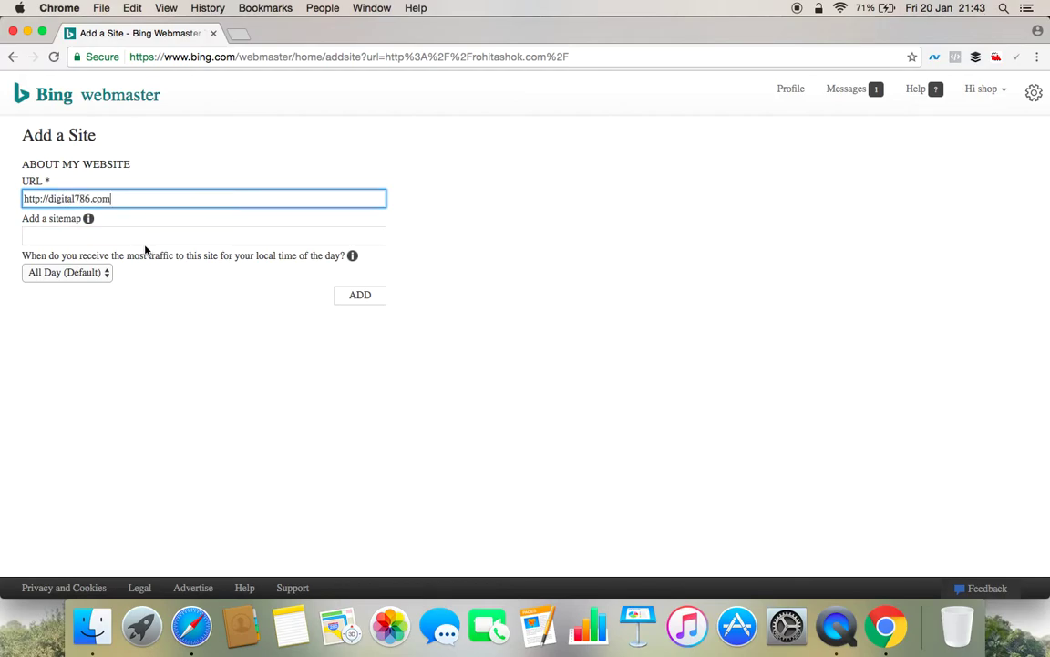
{"action": "left_click", "coordinate": [145, 248]}
{"action": "left_click", "coordinate": [145, 236]}
{"action": "type", "text": "http:"}
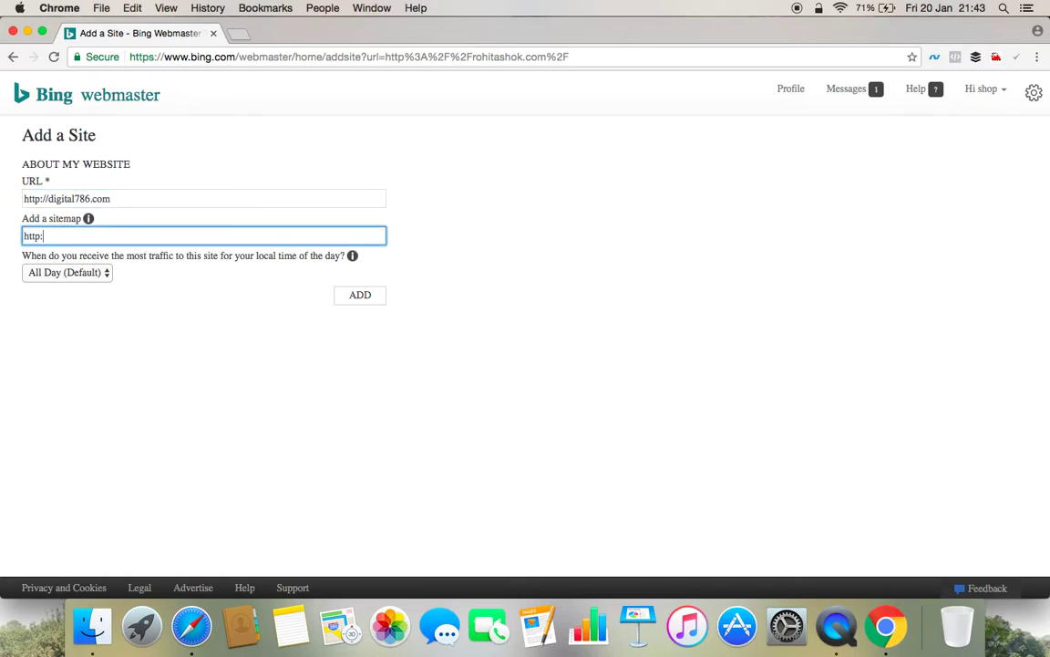
{"action": "type", "text": "//digital786.com/sitema"}
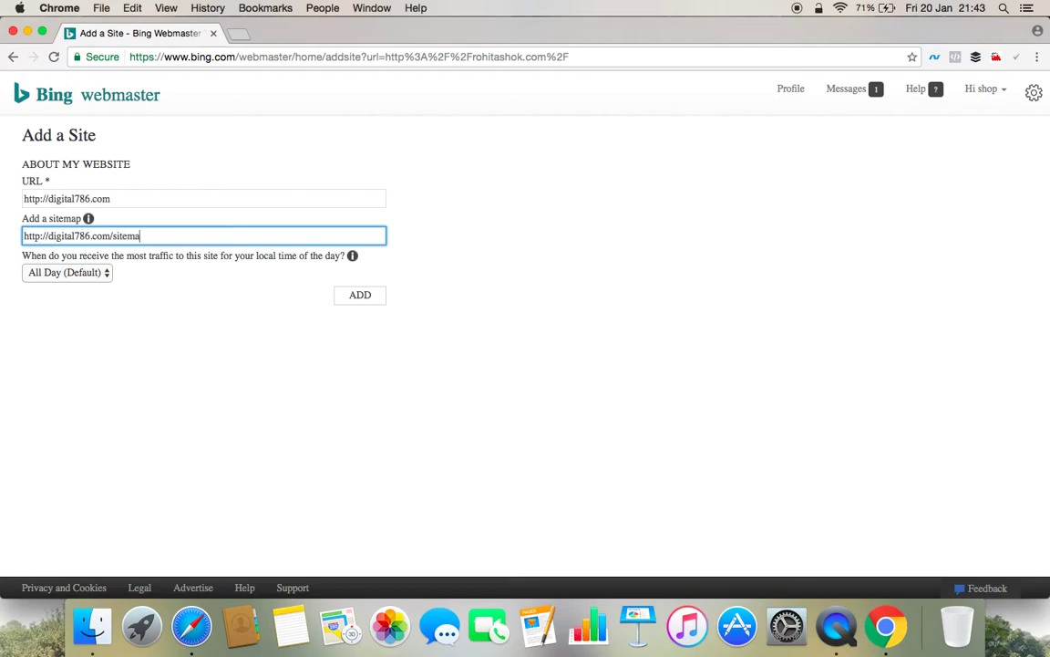
{"action": "type", "text": "p.xml"}
{"action": "left_click", "coordinate": [80, 274]}
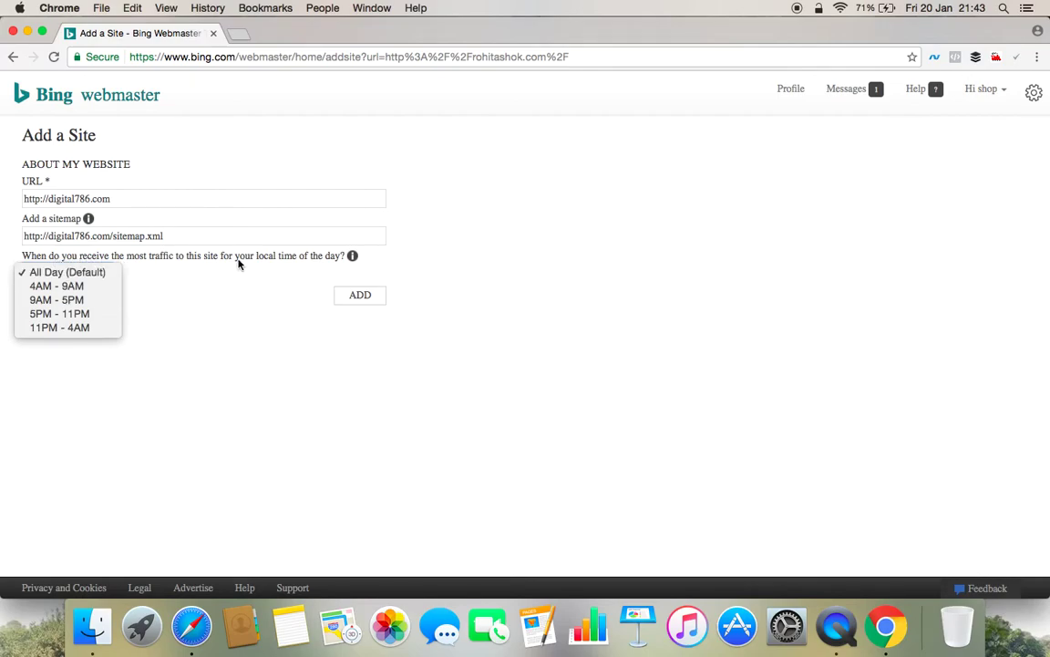
{"action": "left_click", "coordinate": [88, 278]}
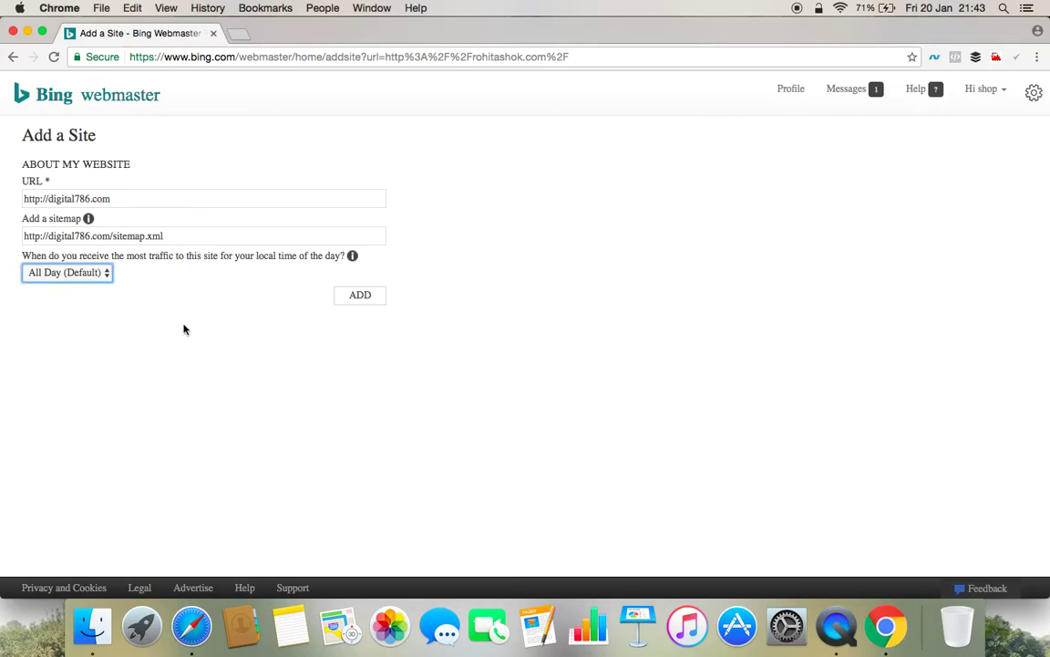
{"action": "left_click", "coordinate": [183, 327]}
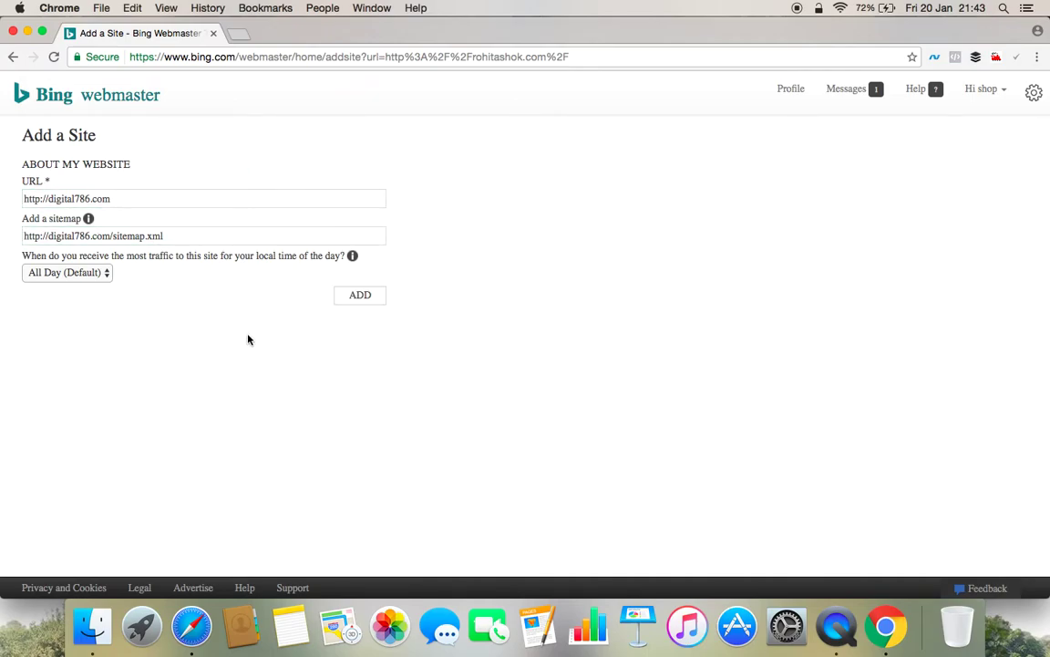
Add digital786.com and select the msvalidate meta tag line under Option 2.
{"action": "left_click", "coordinate": [360, 296]}
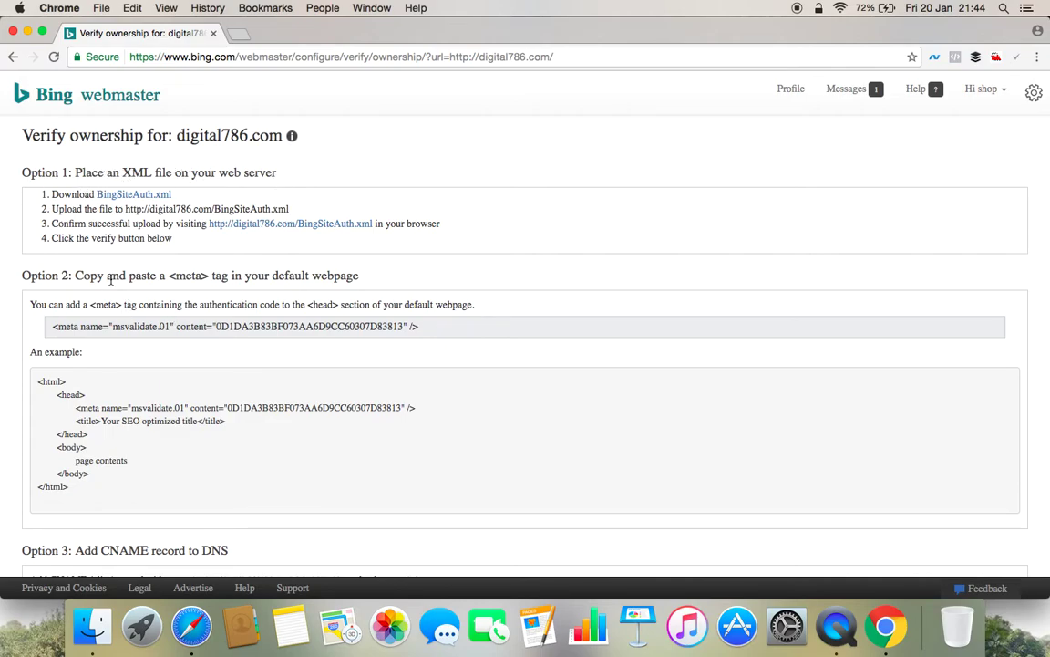
{"action": "scroll", "coordinate": [294, 330], "scroll_direction": "down", "scroll_amount": 5}
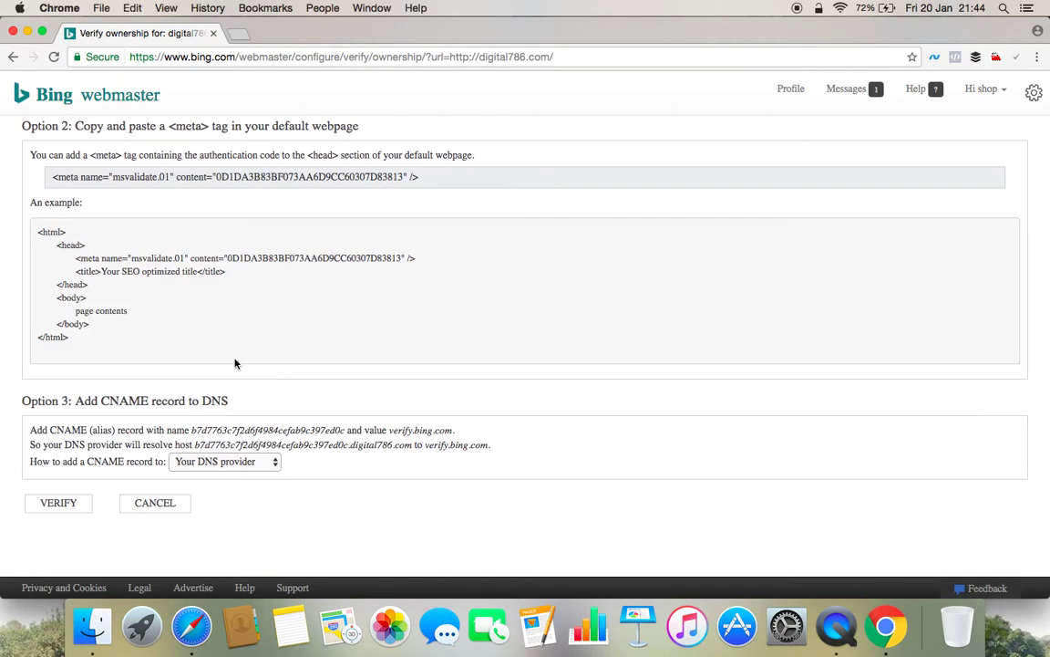
{"action": "scroll", "coordinate": [243, 362], "scroll_direction": "up", "scroll_amount": 5}
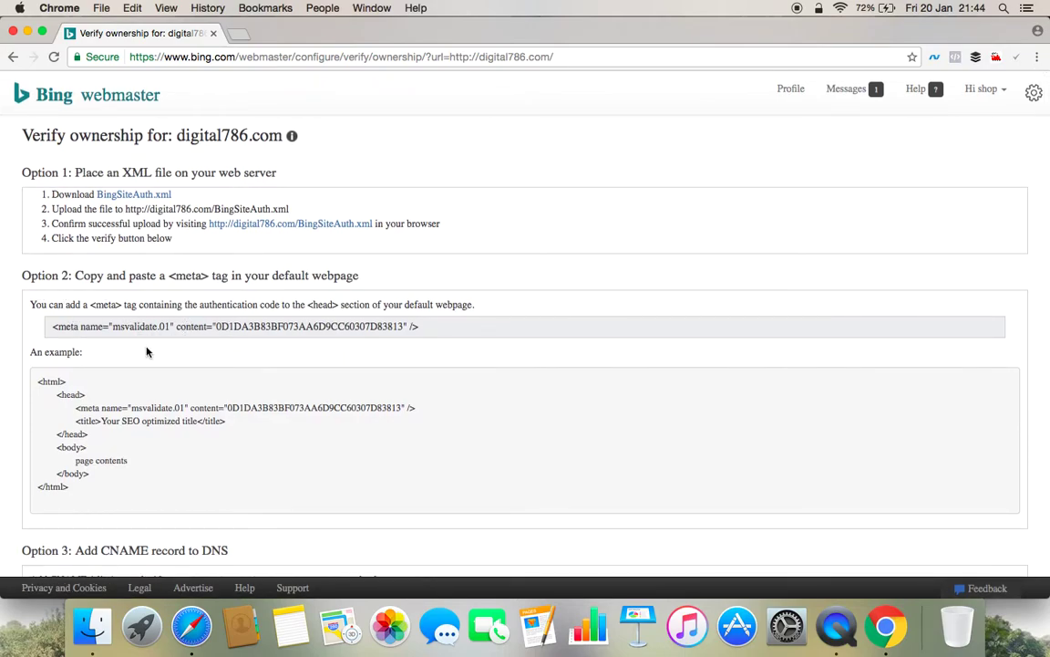
{"action": "triple_click", "coordinate": [75, 328]}
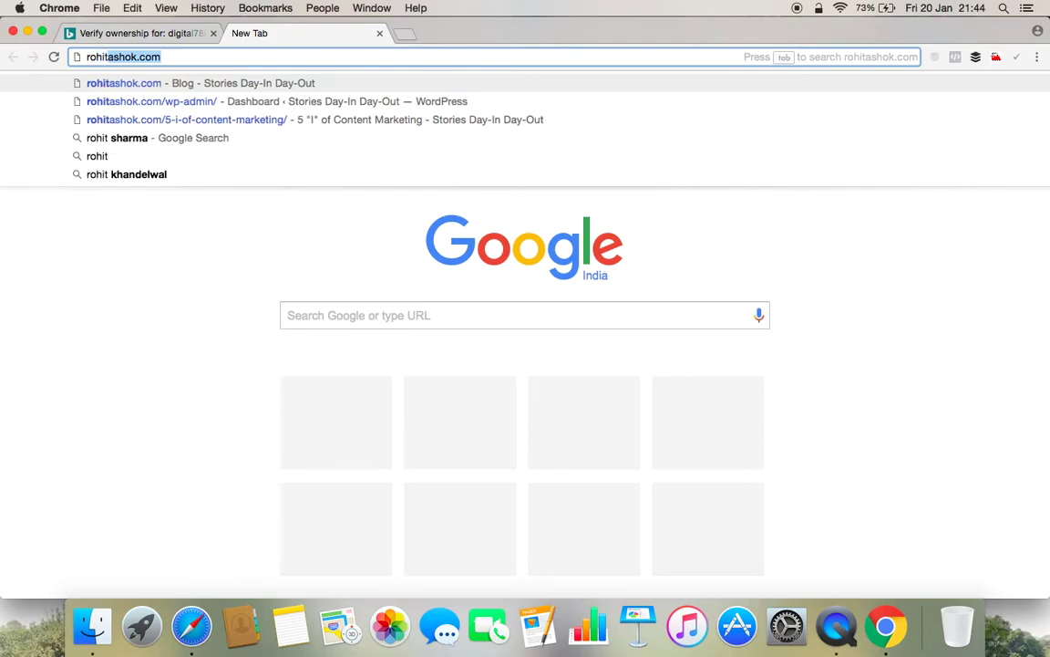
Load digital786.com/wp-admin in the new tab.
{"action": "key", "text": "BackSpace"}
{"action": "key", "text": "BackSpace"}
{"action": "key", "text": "BackSpace"}
{"action": "key", "text": "BackSpace"}
{"action": "key", "text": "BackSpace"}
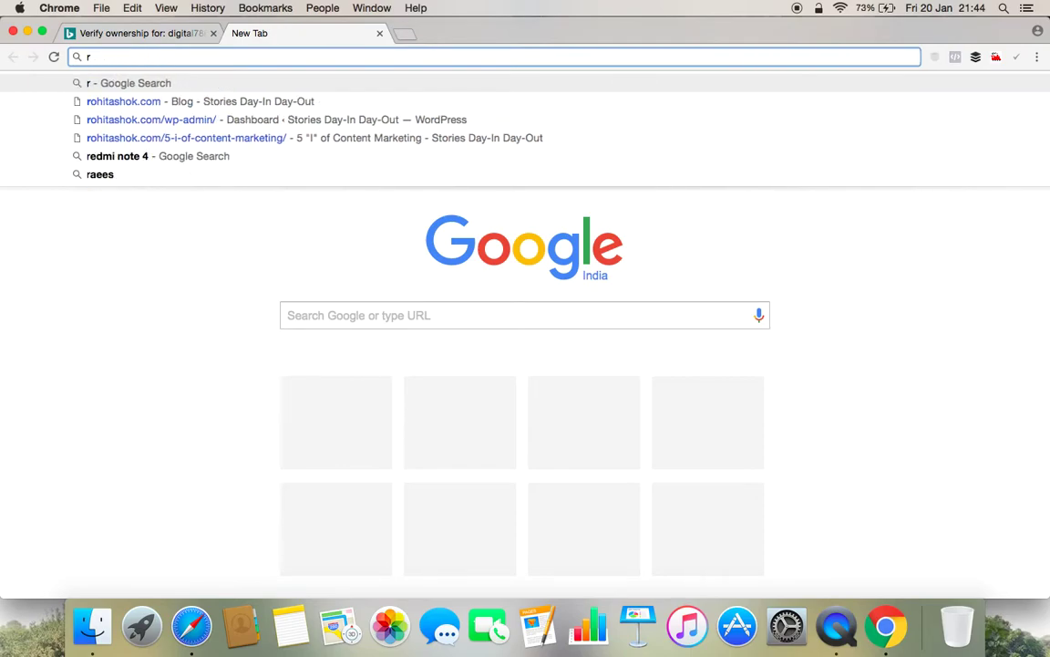
{"action": "key", "text": "BackSpace"}
{"action": "type", "text": "www"}
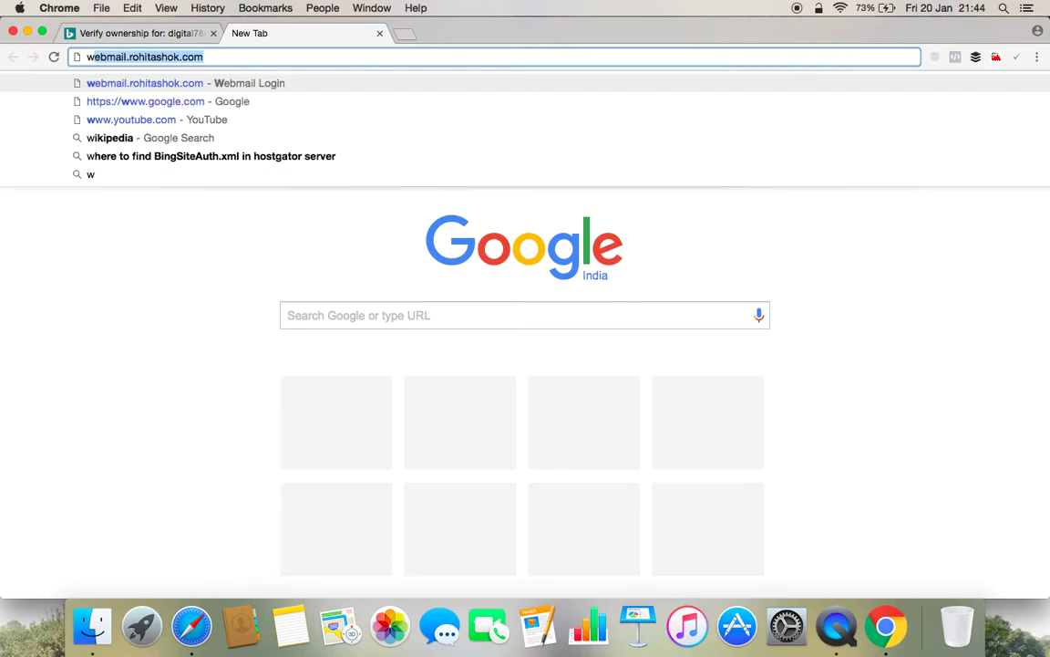
{"action": "key", "text": "BackSpace"}
{"action": "key", "text": "BackSpace"}
{"action": "key", "text": "BackSpace"}
{"action": "key", "text": "BackSpace"}
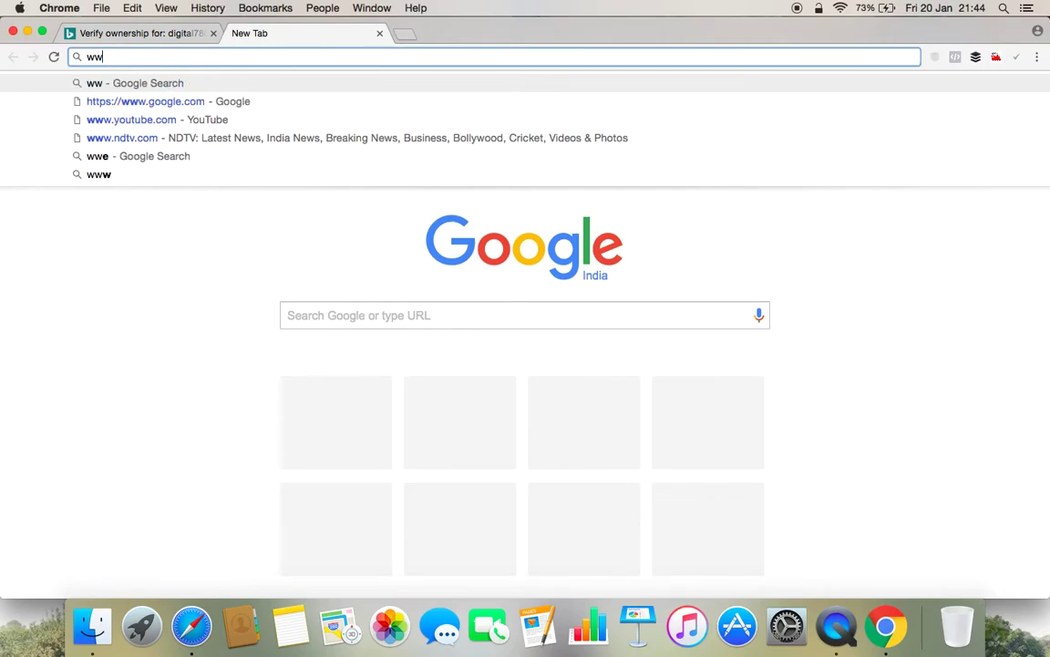
{"action": "type", "text": "digi"}
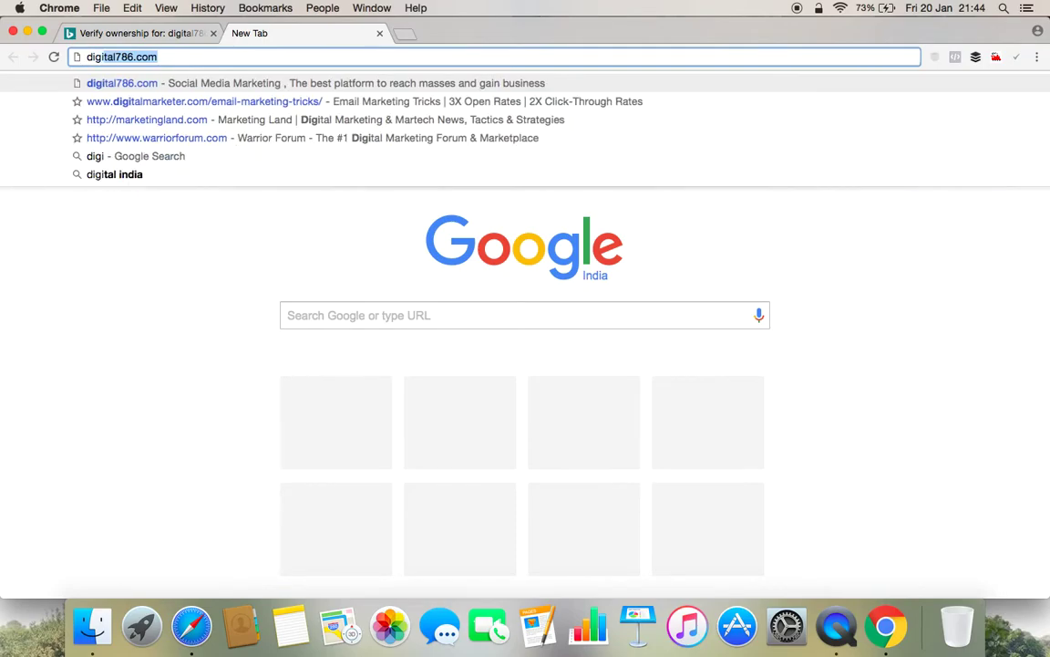
{"action": "key", "text": "Right"}
{"action": "type", "text": "/"}
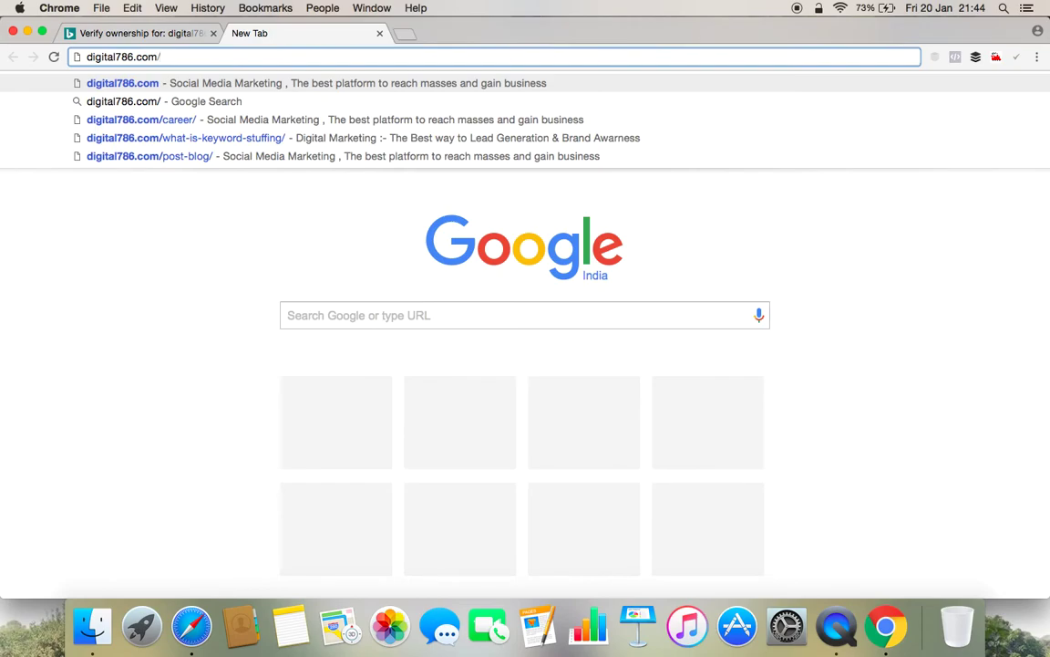
{"action": "type", "text": "wp-adm"}
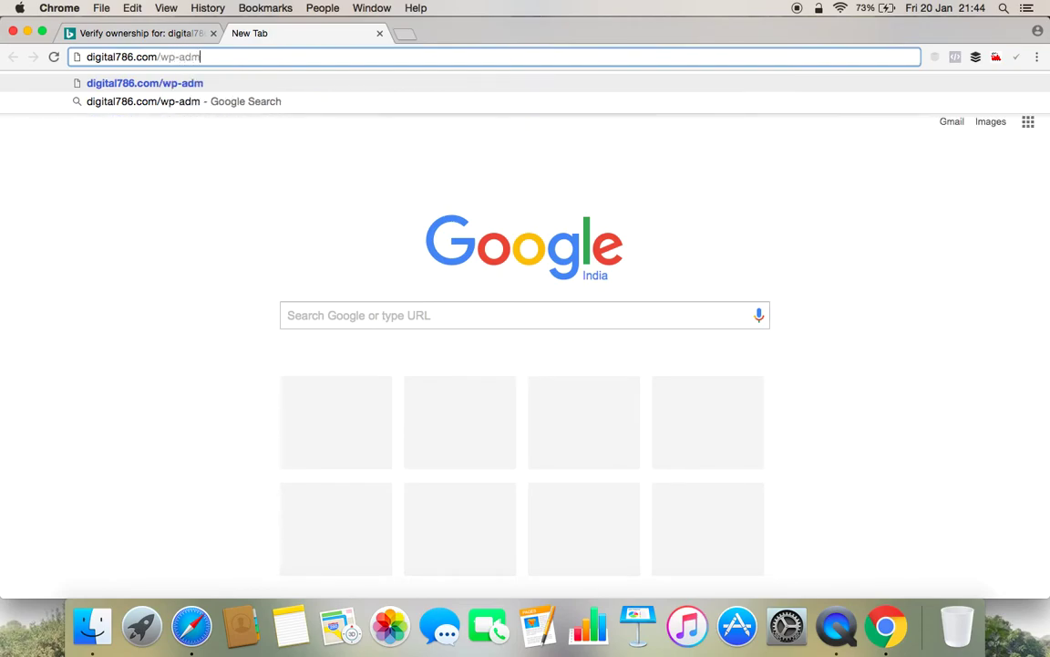
{"action": "type", "text": "in"}
{"action": "key", "text": "Return"}
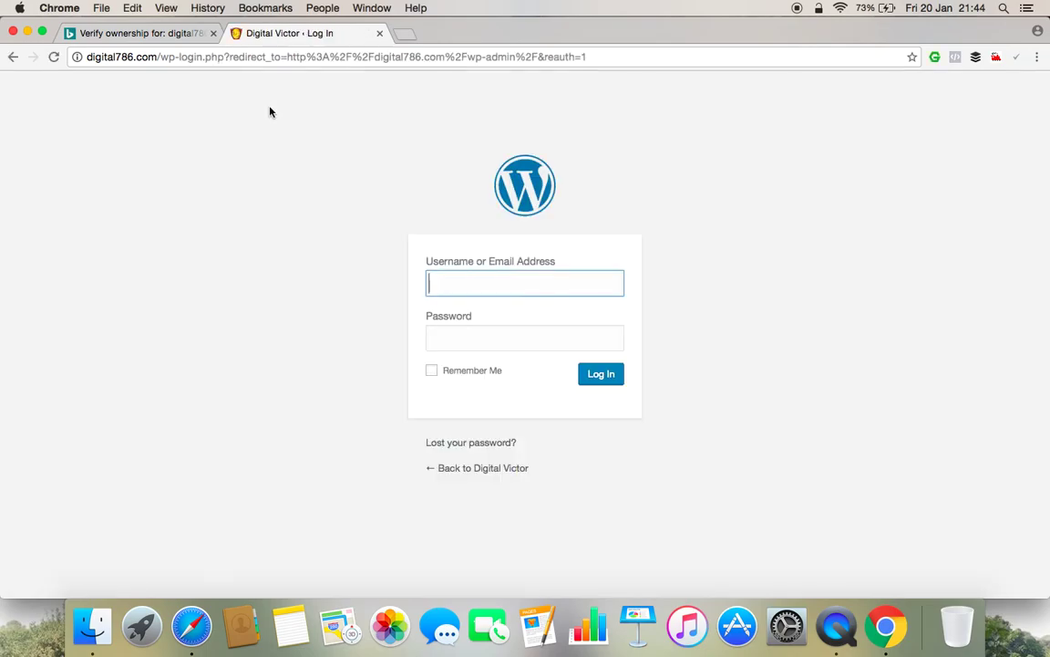
Log in to the Digital Victor WordPress admin with the site credentials and go to Appearance > Editor.
{"action": "type", "text": "digital786"}
{"action": "key", "text": "Tab"}
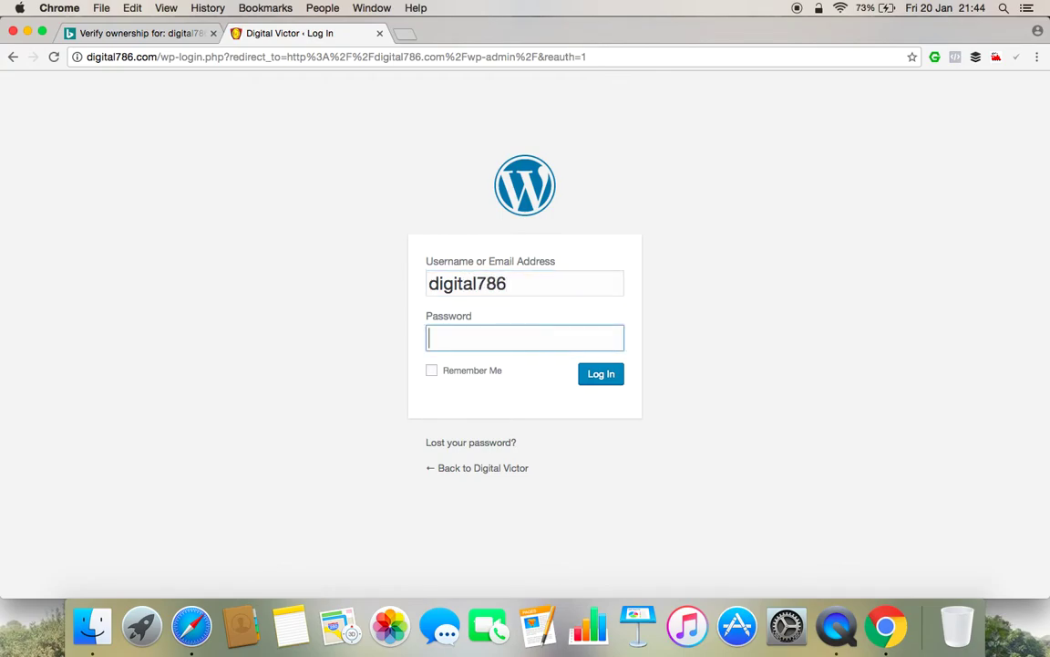
{"action": "type", "text": "••••••••••••"}
{"action": "key", "text": "Return"}
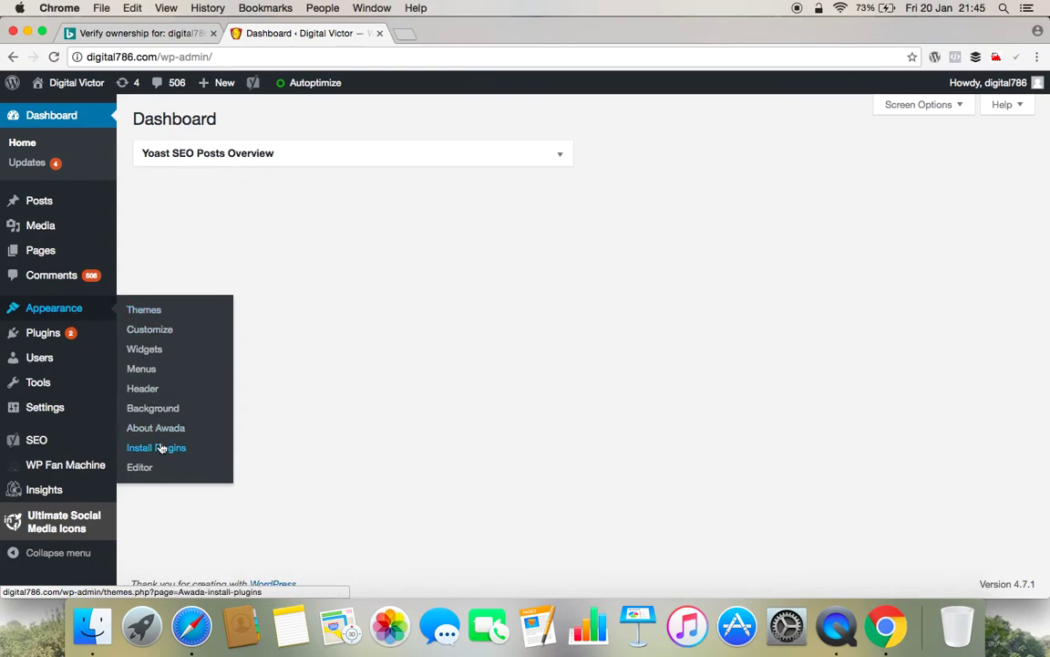
{"action": "left_click", "coordinate": [139, 467]}
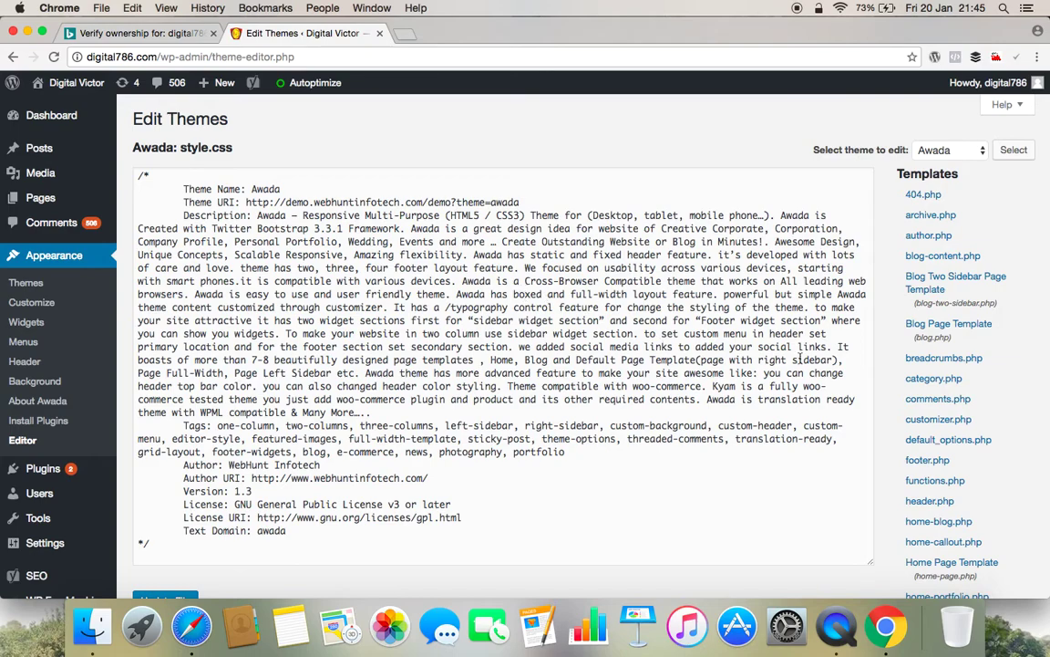
Scroll through the Awada theme's Templates list to find header.php.
{"action": "scroll", "coordinate": [999, 393], "scroll_direction": "down", "scroll_amount": 3}
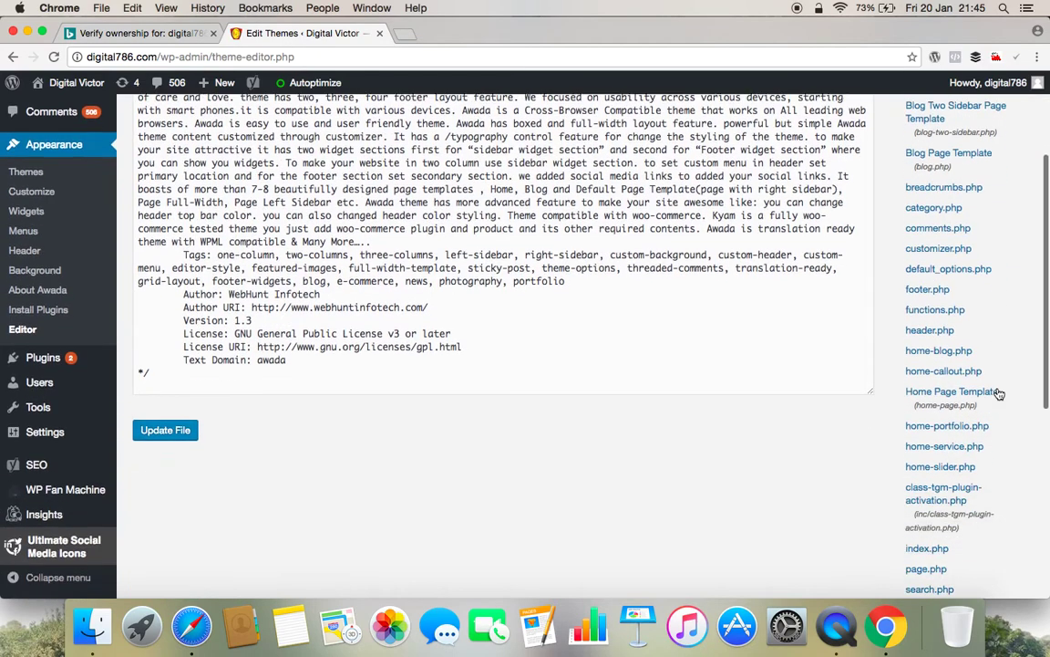
{"action": "scroll", "coordinate": [1000, 393], "scroll_direction": "down", "scroll_amount": 5}
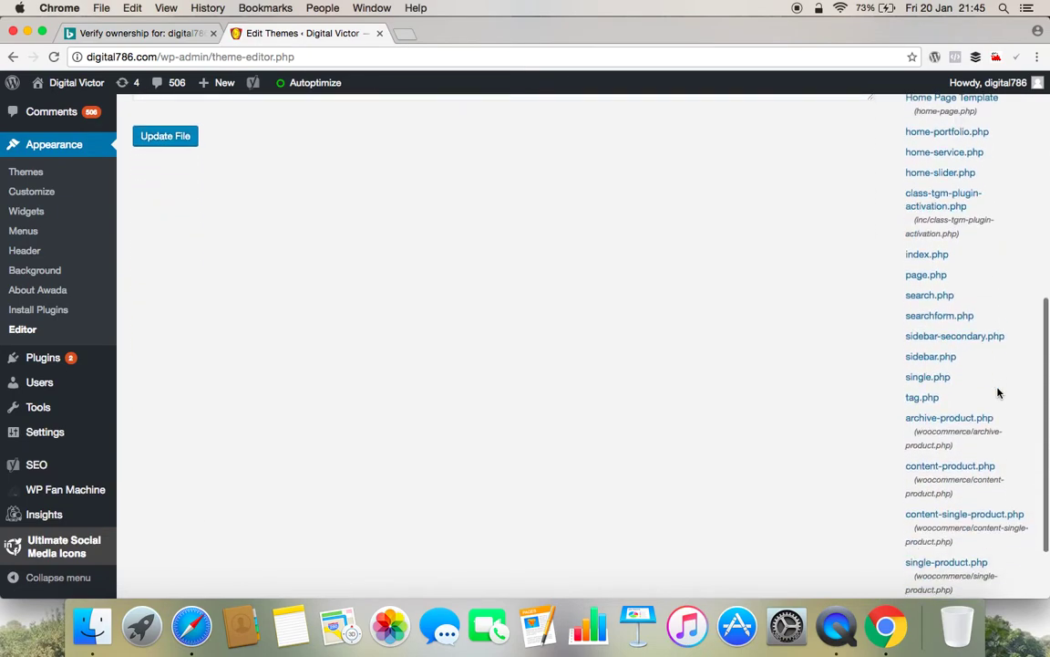
{"action": "scroll", "coordinate": [999, 393], "scroll_direction": "down", "scroll_amount": 2}
{"action": "scroll", "coordinate": [999, 393], "scroll_direction": "up", "scroll_amount": 5}
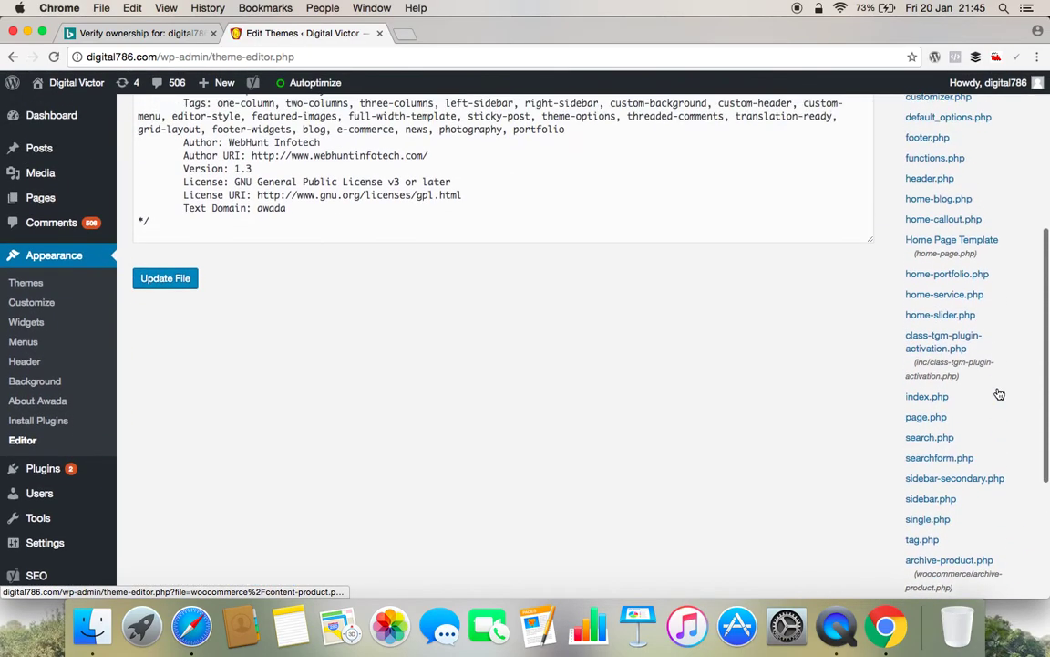
{"action": "scroll", "coordinate": [999, 393], "scroll_direction": "up", "scroll_amount": 1}
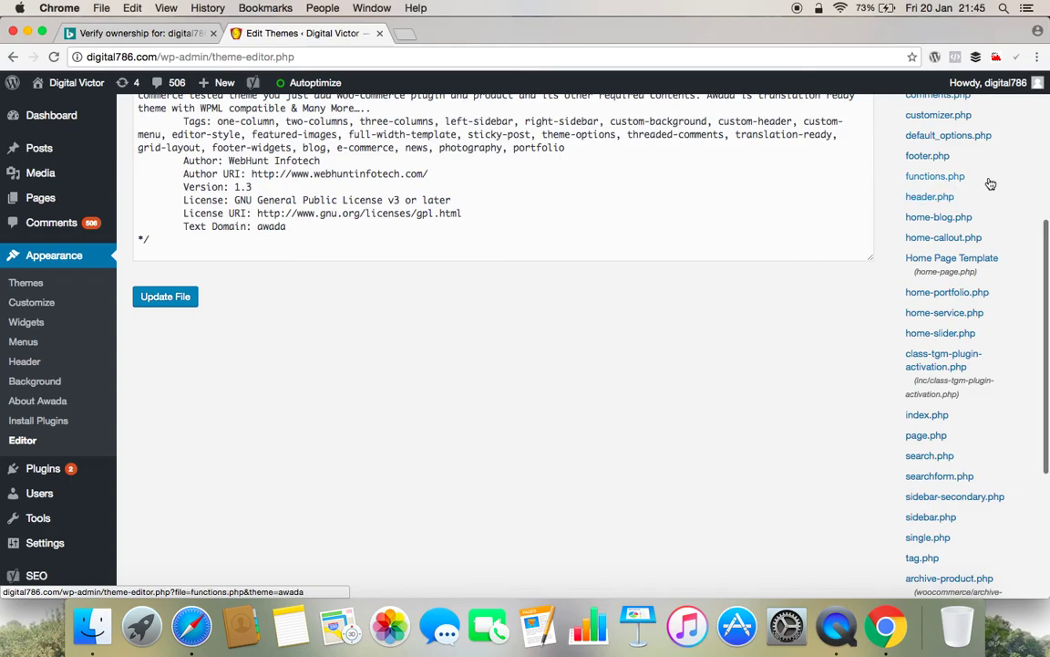
{"action": "scroll", "coordinate": [992, 183], "scroll_direction": "up", "scroll_amount": 3}
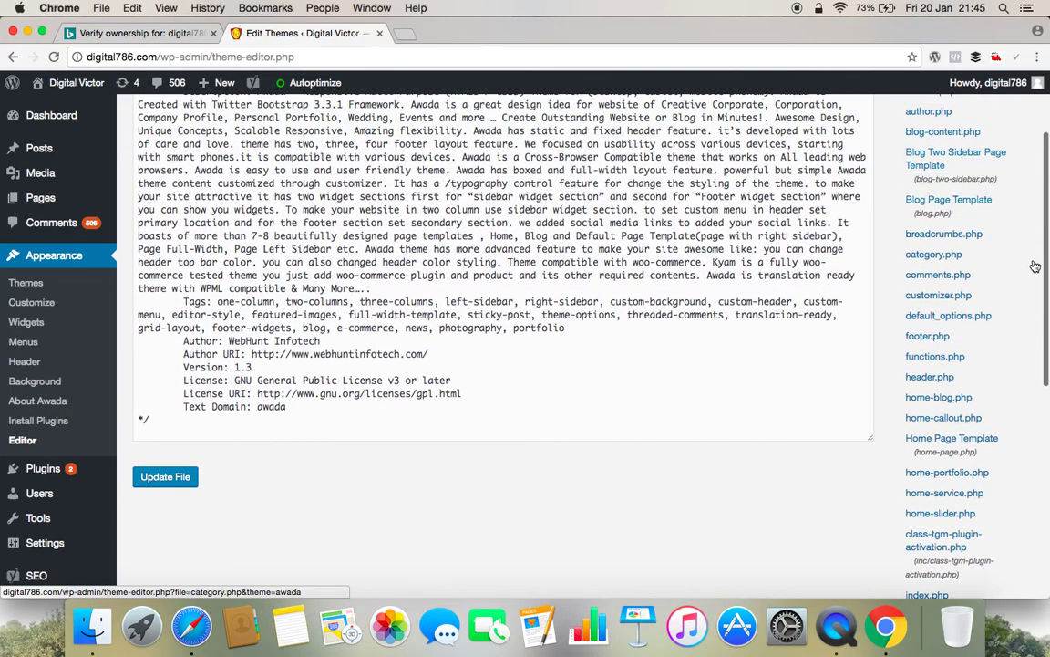
{"action": "scroll", "coordinate": [1004, 356], "scroll_direction": "up", "scroll_amount": 2}
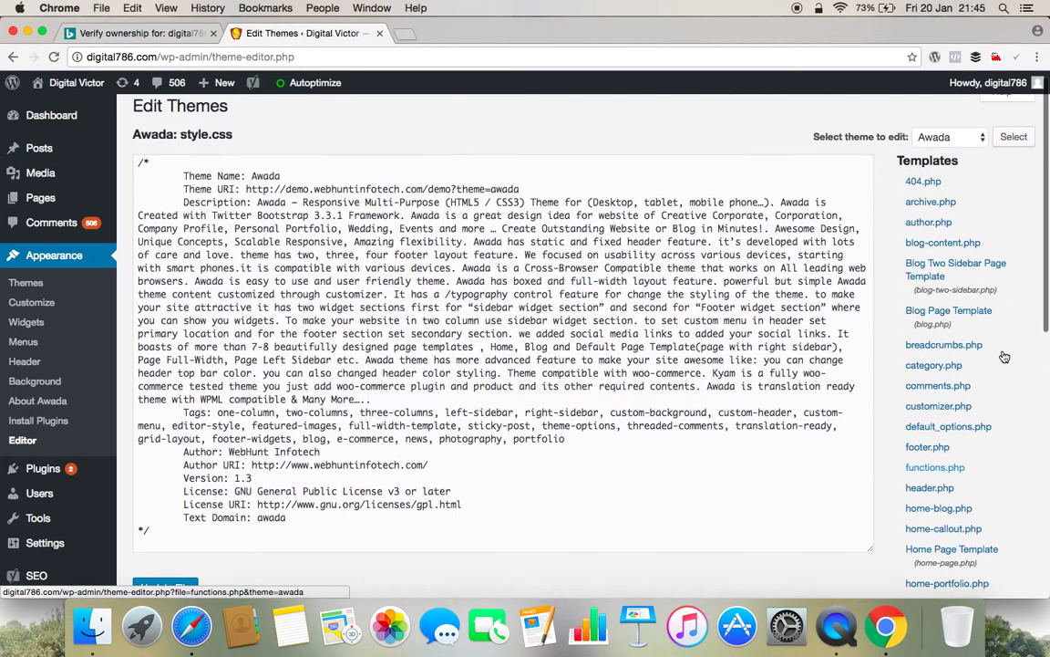
{"action": "scroll", "coordinate": [1004, 356], "scroll_direction": "up", "scroll_amount": 1}
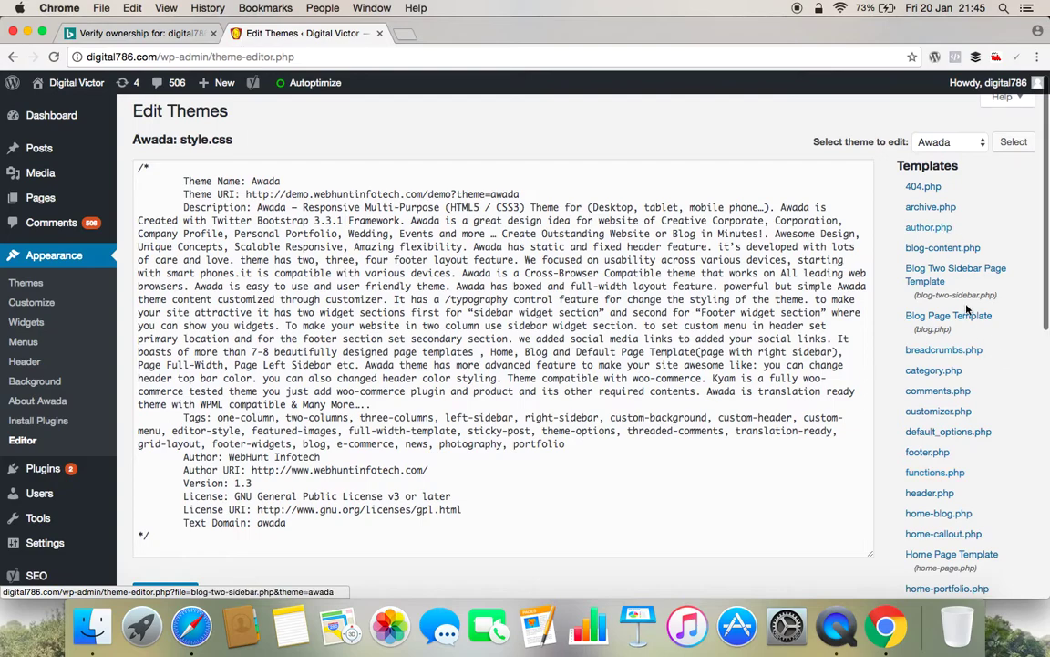
Open header.php and place the cursor at the end of the <head> line on line 3.
{"action": "left_click", "coordinate": [938, 498]}
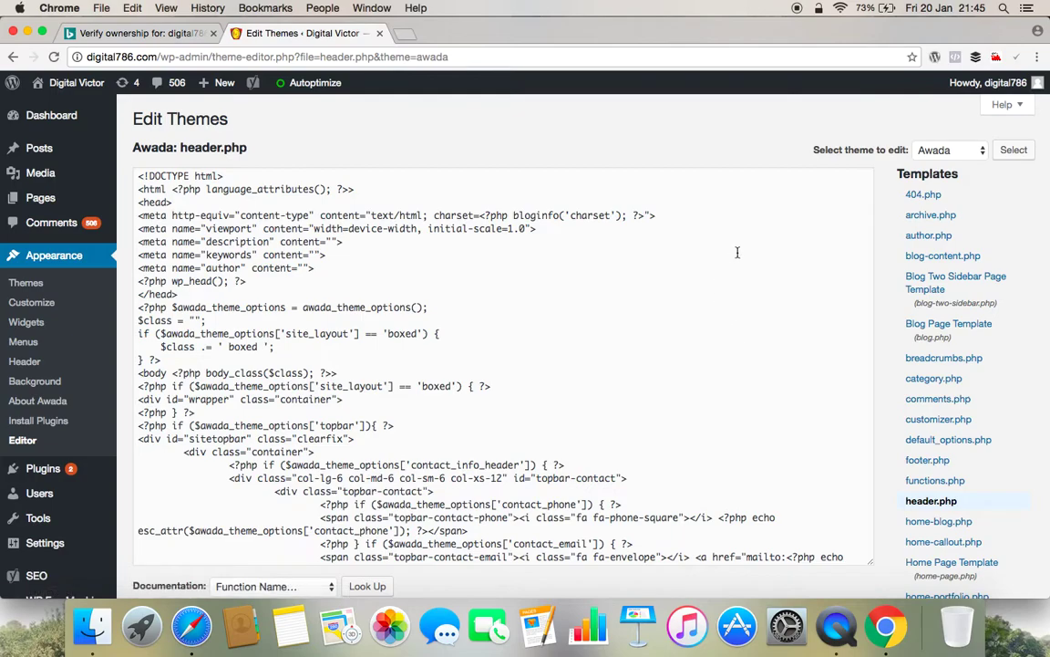
{"action": "left_click_drag", "start_coordinate": [173, 203], "coordinate": [139, 203]}
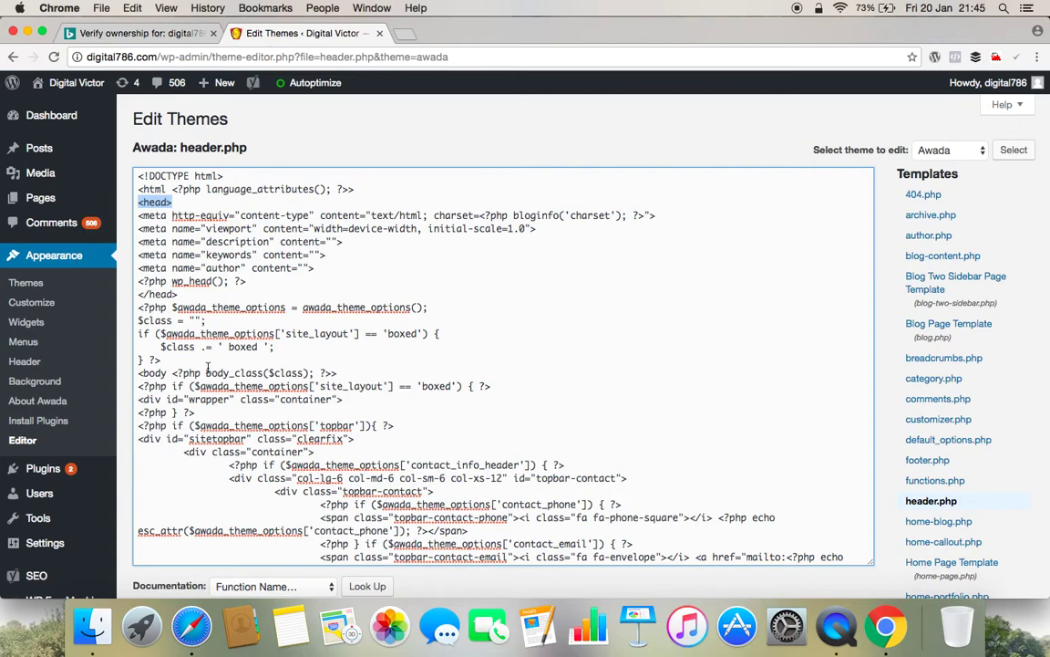
{"action": "left_click", "coordinate": [179, 202]}
{"action": "scroll", "coordinate": [190, 368], "scroll_direction": "down", "scroll_amount": 15}
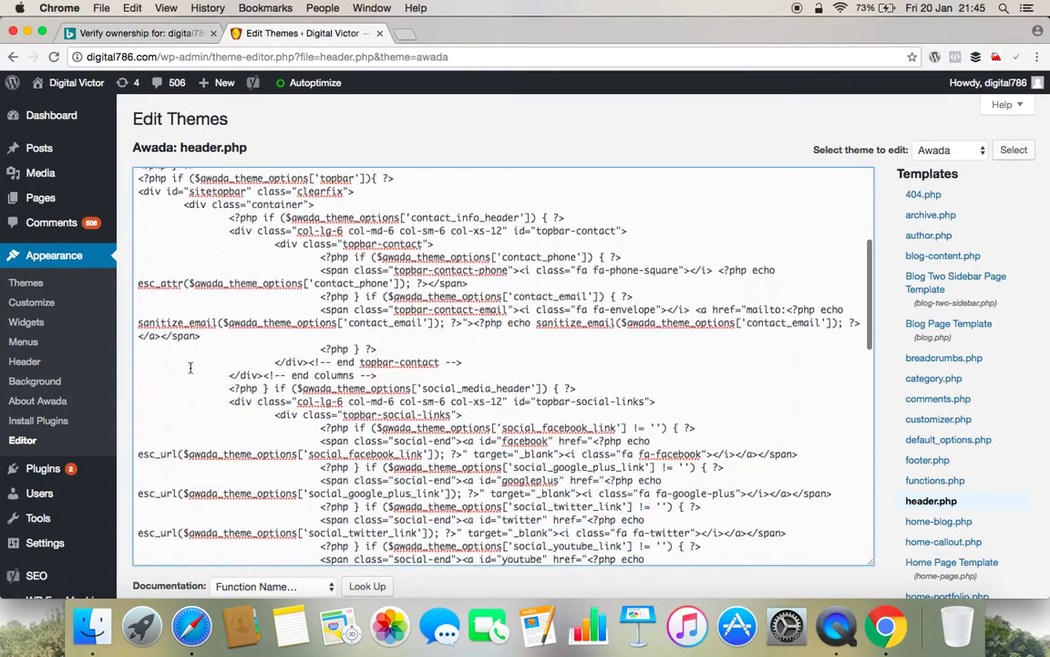
{"action": "scroll", "coordinate": [189, 367], "scroll_direction": "down", "scroll_amount": 5}
{"action": "scroll", "coordinate": [187, 364], "scroll_direction": "up", "scroll_amount": 10}
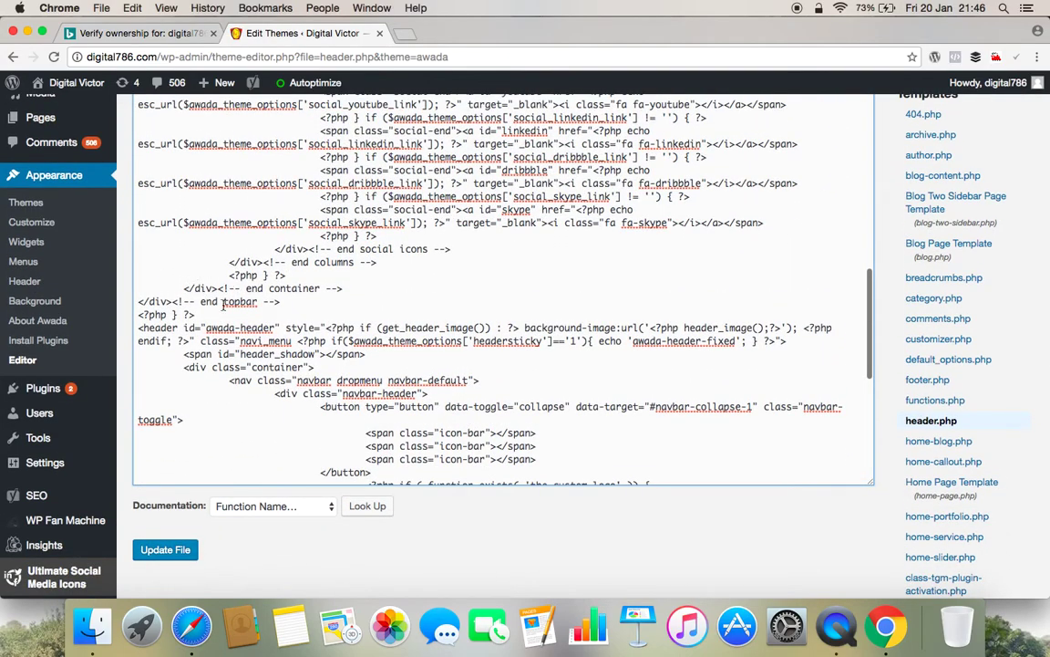
{"action": "scroll", "coordinate": [222, 305], "scroll_direction": "up", "scroll_amount": 1}
{"action": "scroll", "coordinate": [222, 306], "scroll_direction": "up", "scroll_amount": 15}
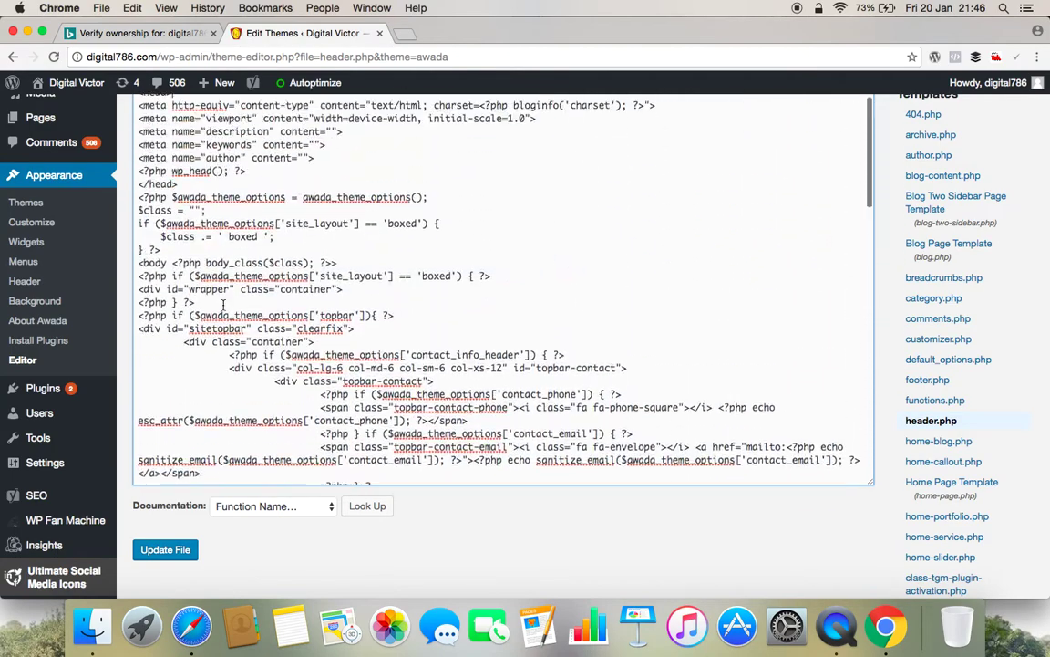
{"action": "left_click", "coordinate": [225, 203]}
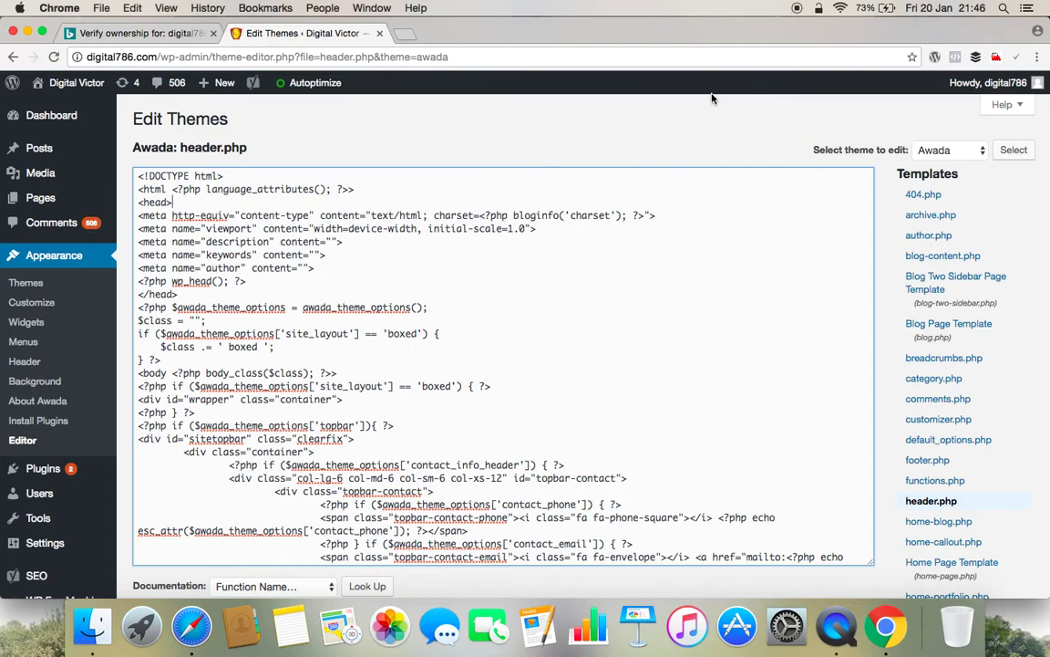
Paste the msvalidate.01 meta tag on a new line directly below <head> in header.php.
{"action": "key", "text": "cmd+f"}
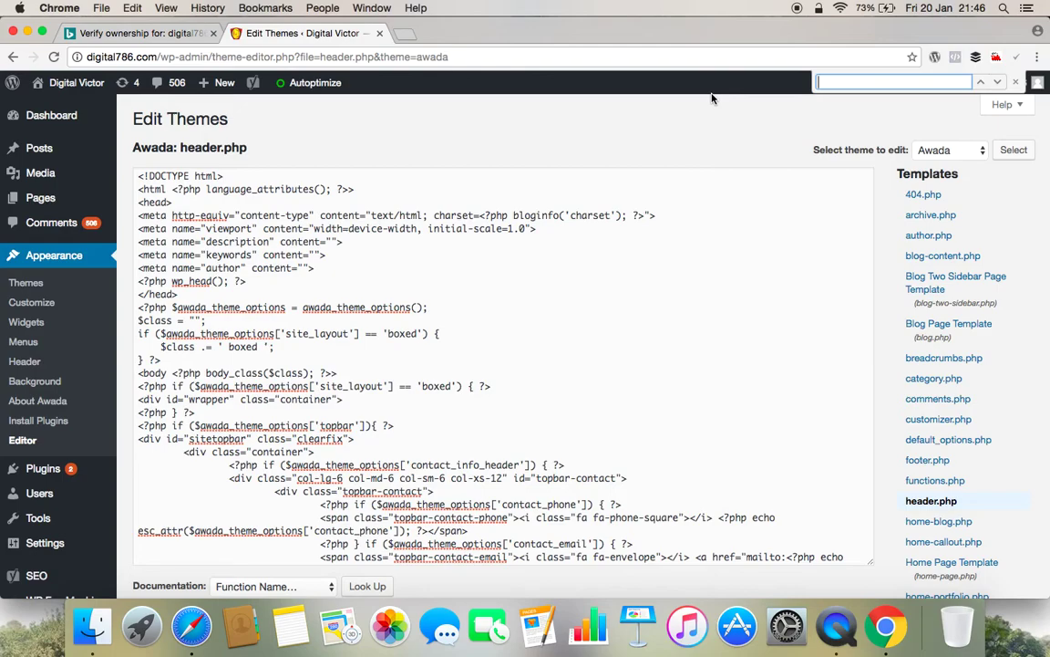
{"action": "type", "text": "head"}
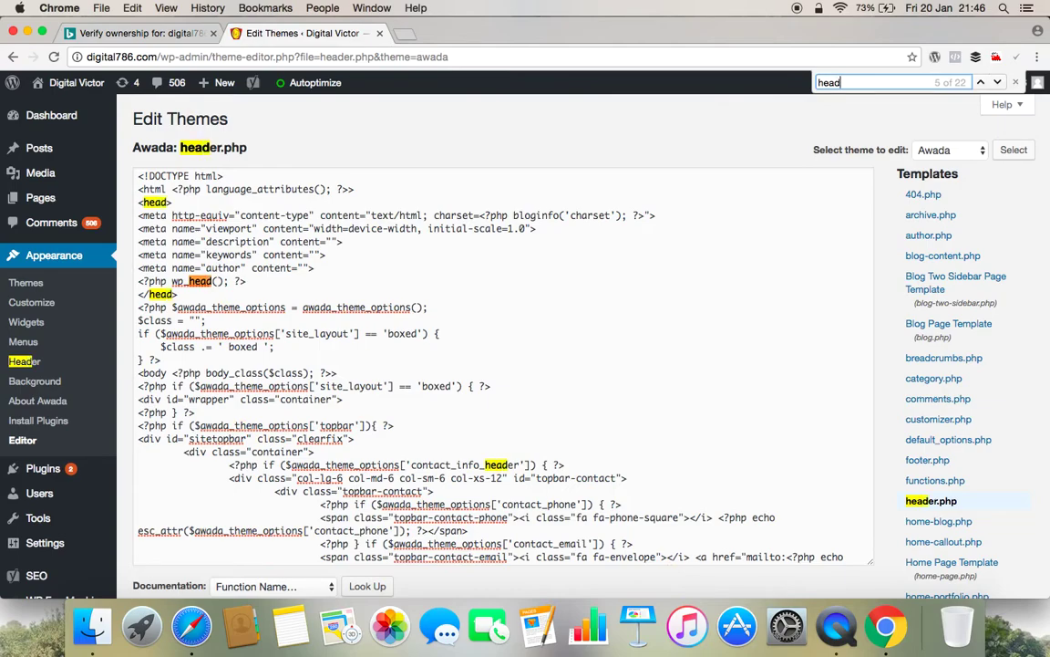
{"action": "key", "text": "Return"}
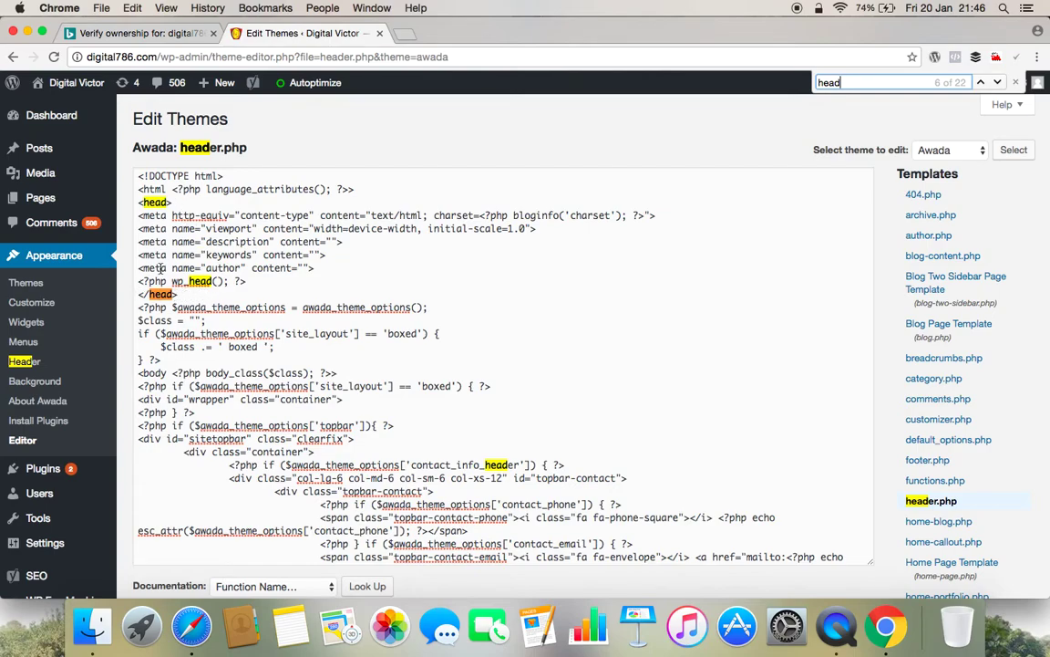
{"action": "left_click", "coordinate": [181, 201]}
{"action": "key", "text": "Return"}
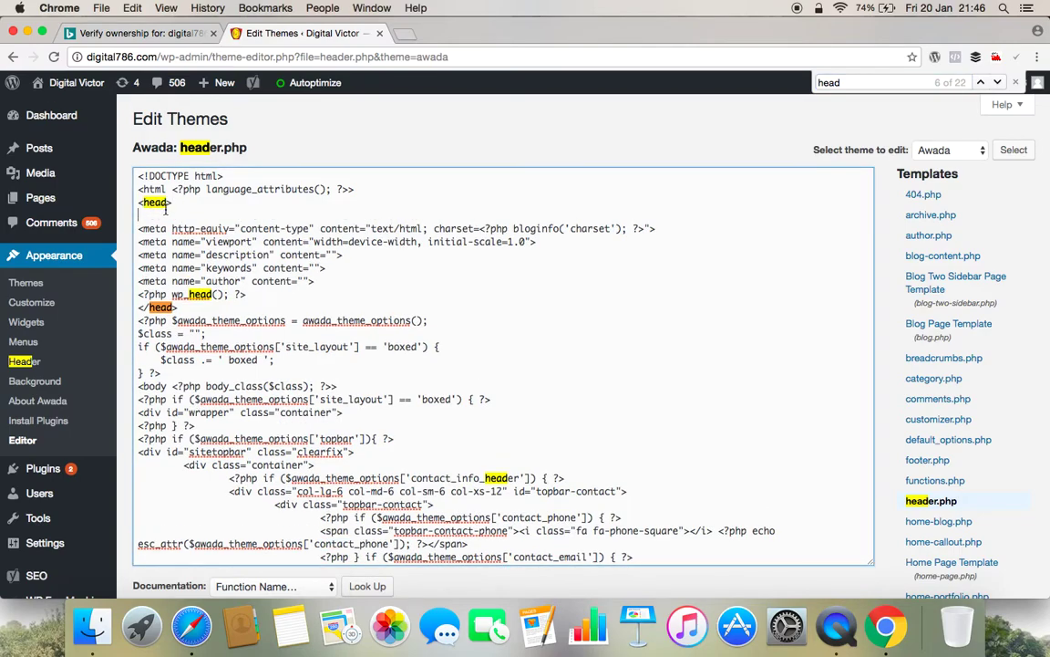
{"action": "type", "text": "<meta name=\"msvalidate.01\" content=\"0D1DA3B83BF073AA6D9CC60307D83813\" />"}
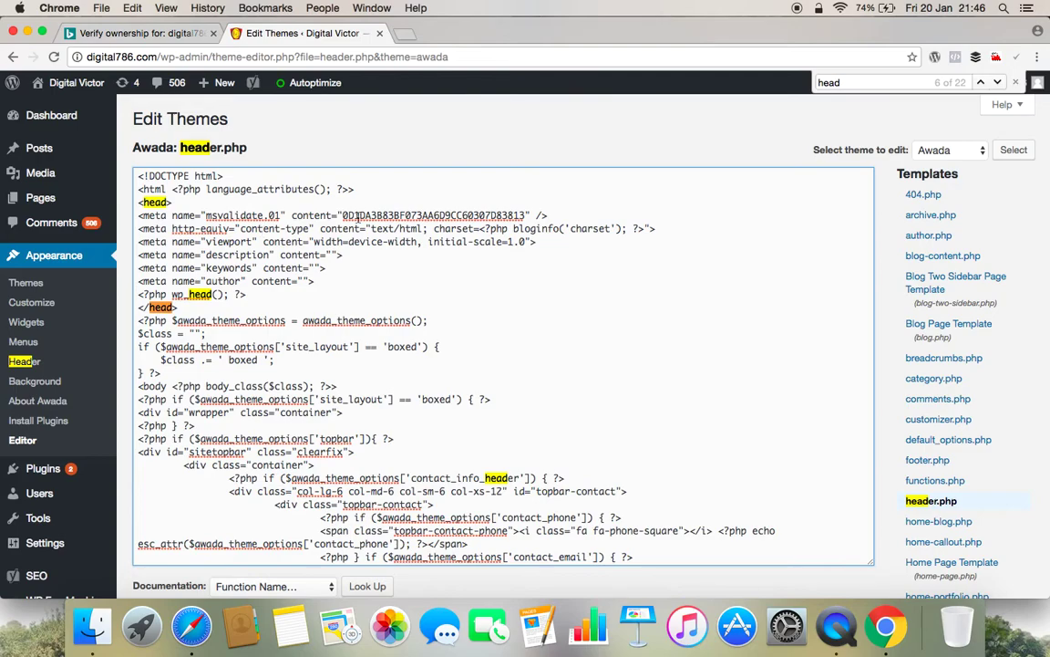
Save header.php with Update File so WordPress reports 'File edited successfully'.
{"action": "left_click", "coordinate": [141, 34]}
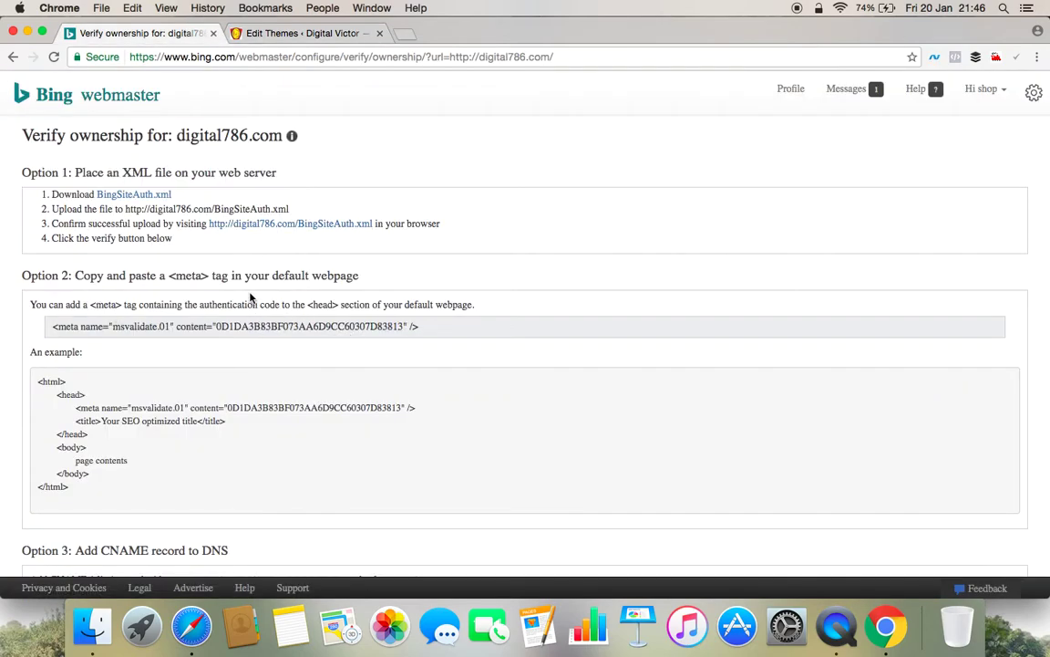
{"action": "left_click", "coordinate": [306, 33]}
{"action": "scroll", "coordinate": [310, 281], "scroll_direction": "down", "scroll_amount": 20}
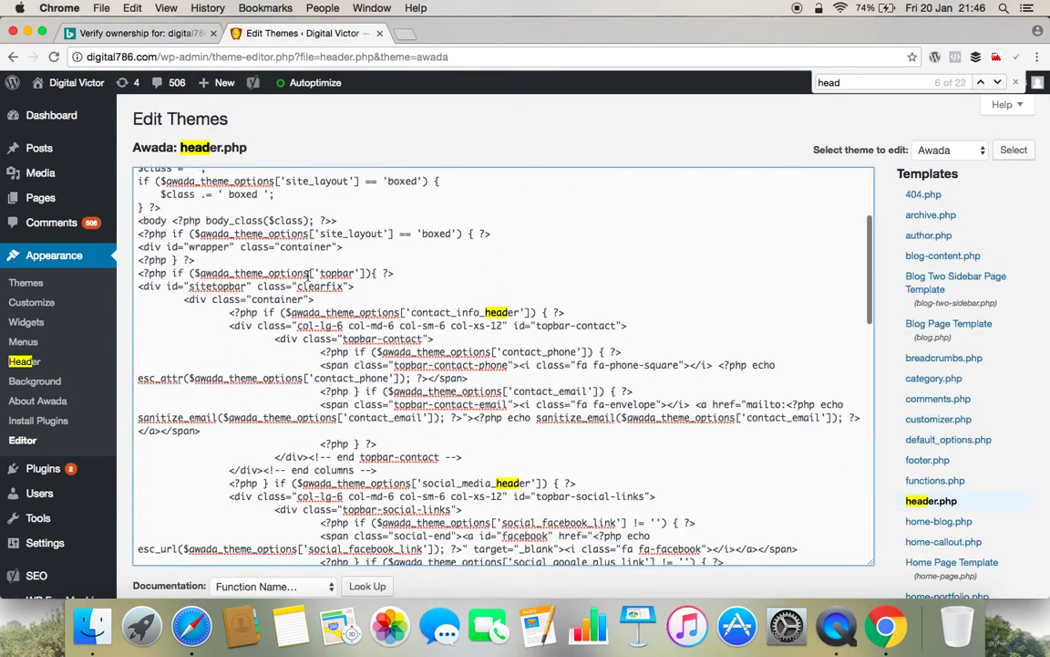
{"action": "scroll", "coordinate": [529, 304], "scroll_direction": "down", "scroll_amount": 2}
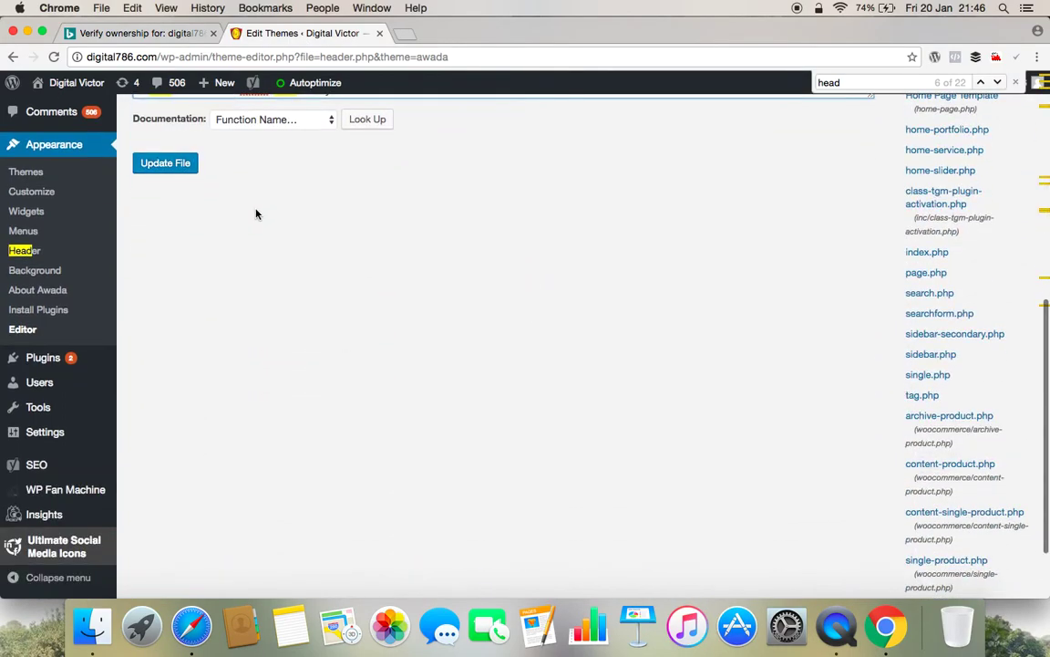
{"action": "left_click", "coordinate": [178, 166]}
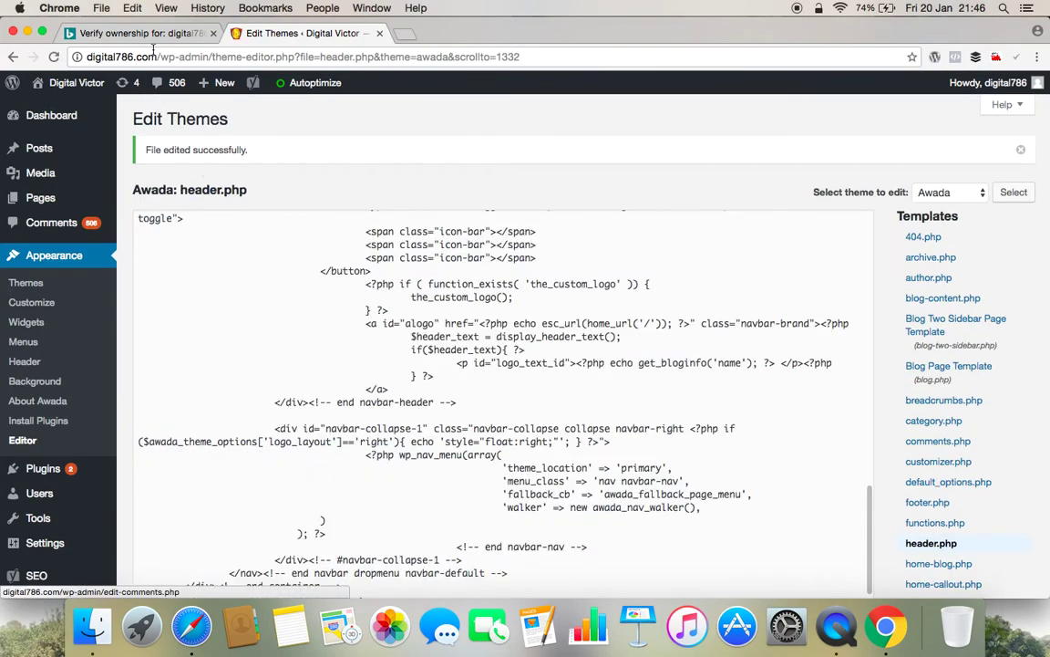
Return to Bing's Verify ownership page and submit verification for digital786.com.
{"action": "left_click", "coordinate": [155, 34]}
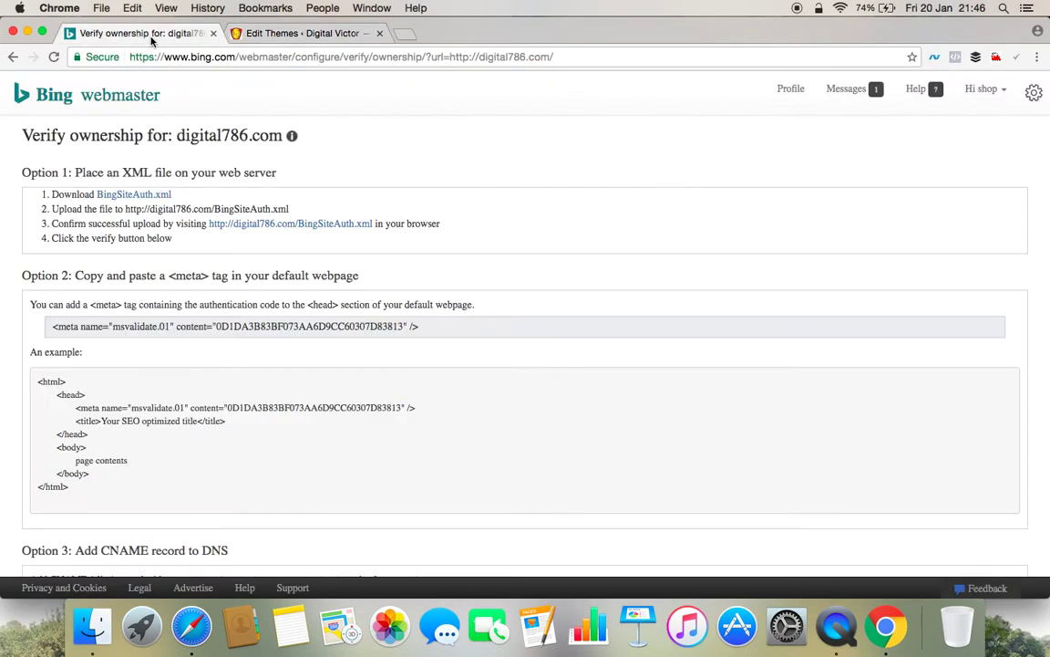
{"action": "scroll", "coordinate": [422, 228], "scroll_direction": "down", "scroll_amount": 5}
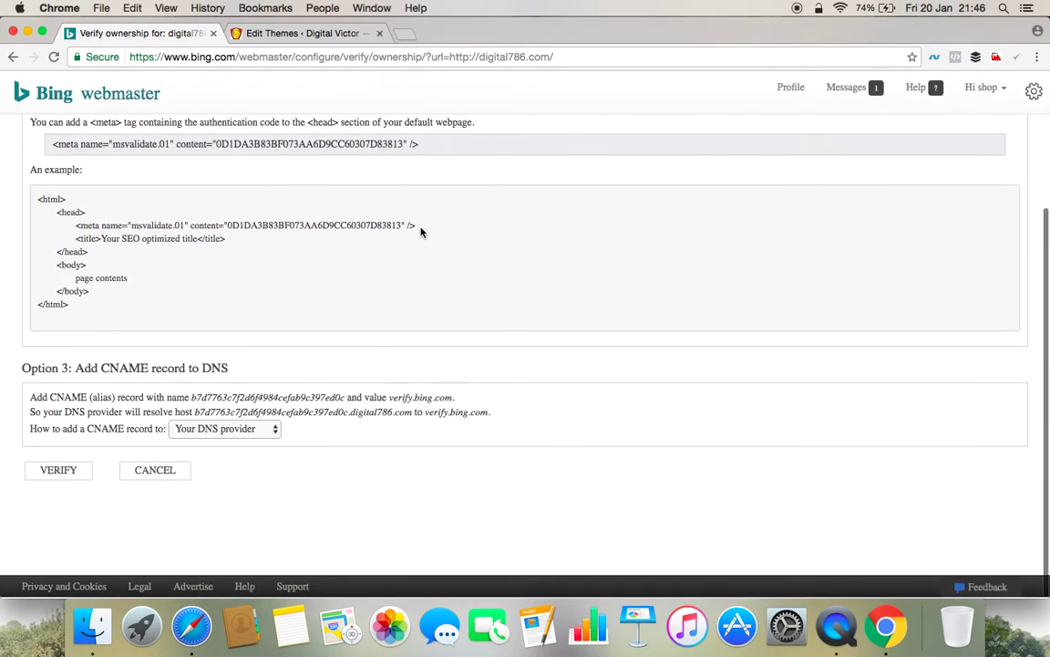
{"action": "left_click", "coordinate": [69, 473]}
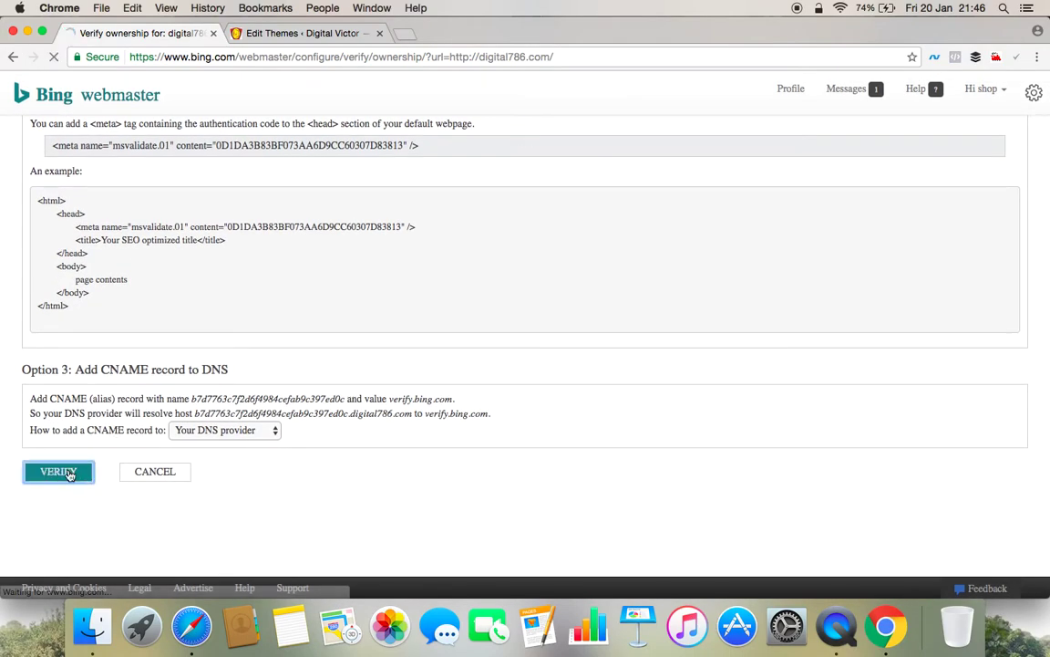